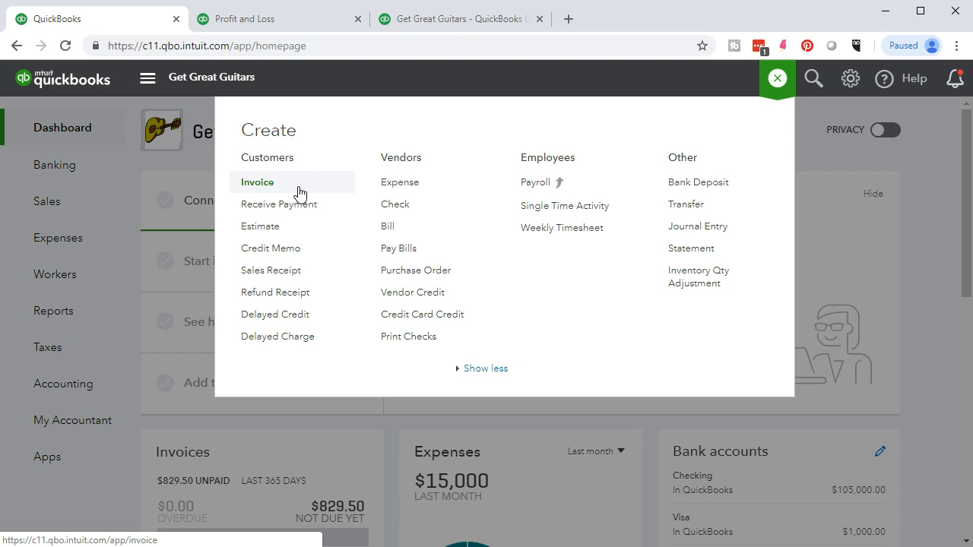
Step: Start a new sales receipt and add a new customer to it, saving only the customer's name
{"action": "left_click", "coordinate": [295, 272]}
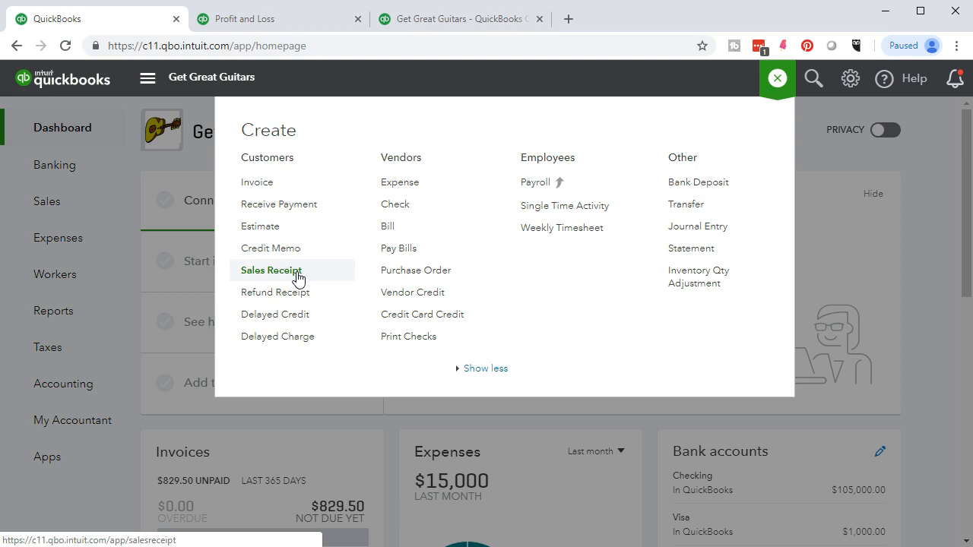
{"action": "left_click", "coordinate": [297, 278]}
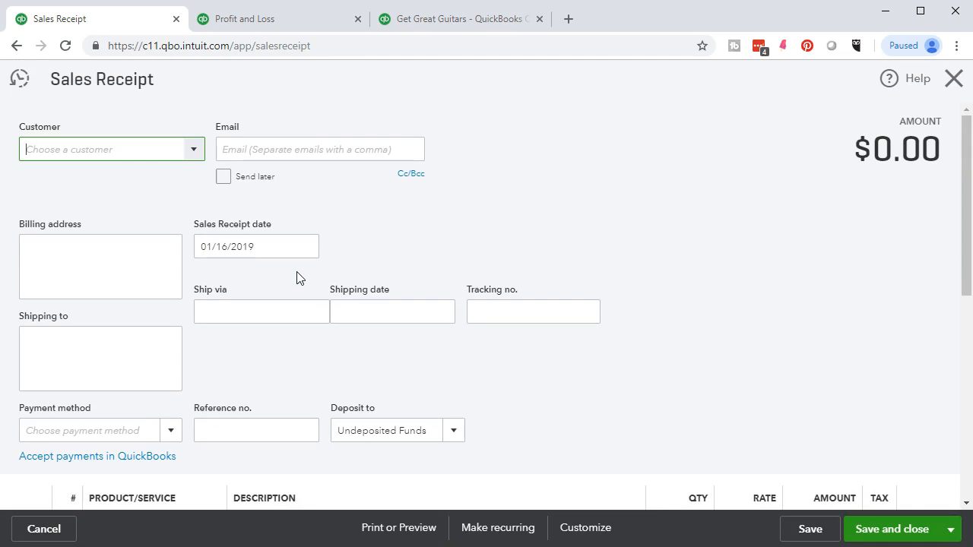
{"action": "left_click", "coordinate": [194, 149]}
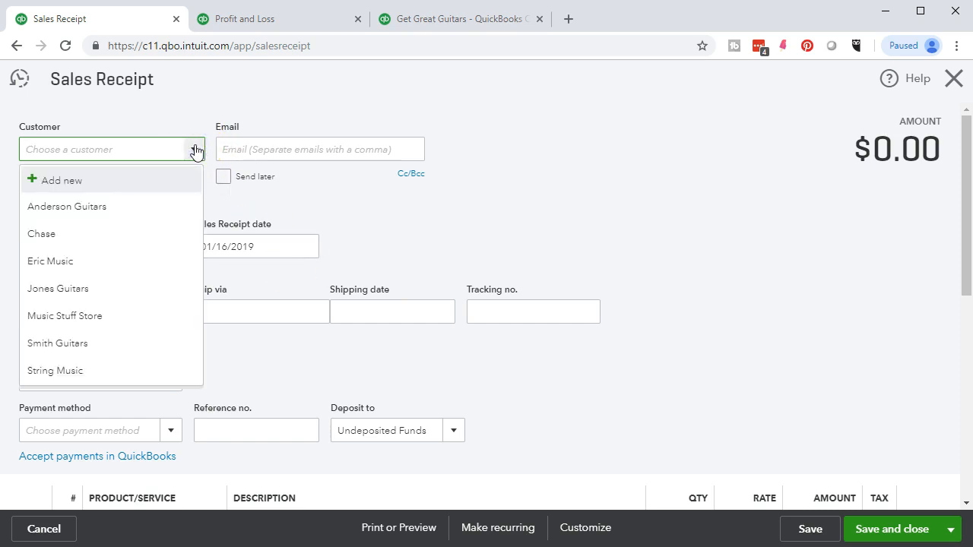
{"action": "type", "text": "Sa"}
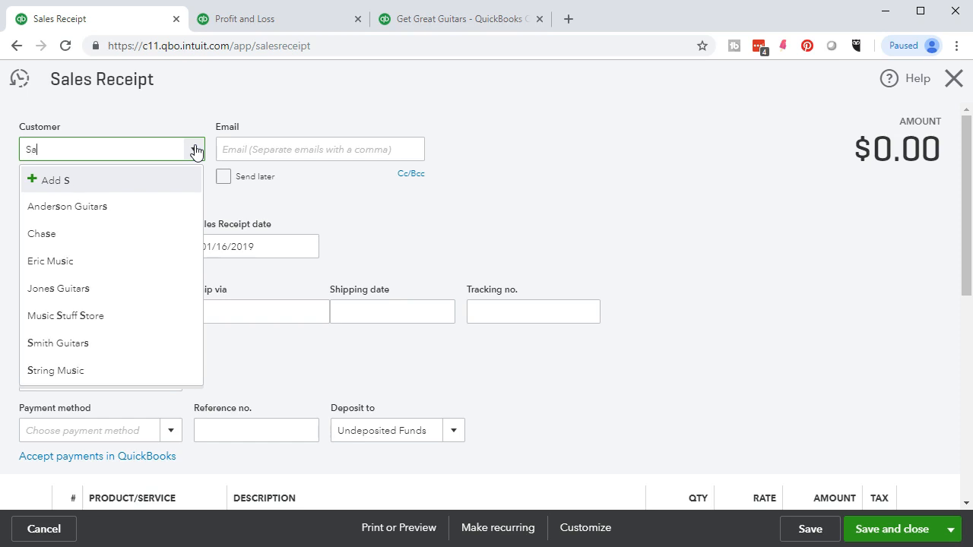
{"action": "type", "text": "m The Guai"}
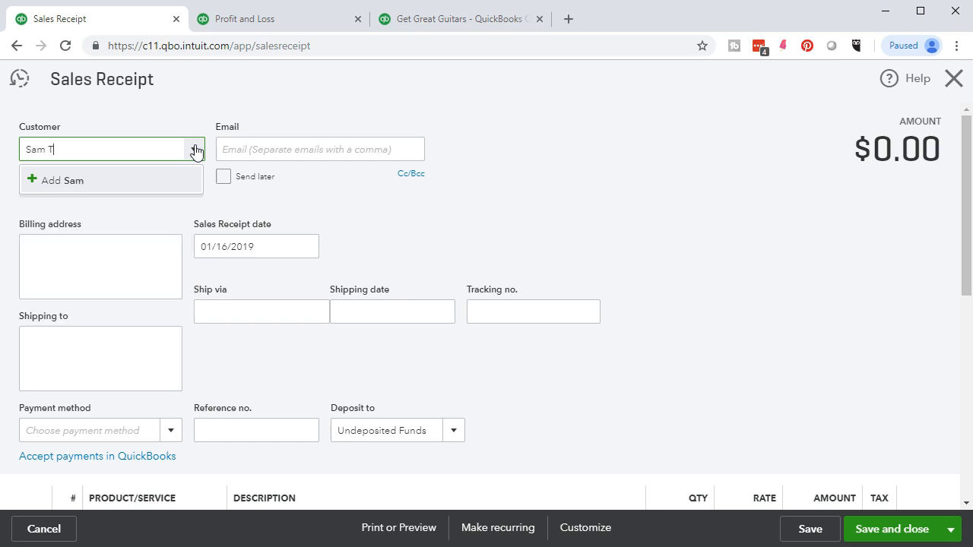
{"action": "key", "text": "BackSpace"}
{"action": "key", "text": "BackSpace"}
{"action": "type", "text": "itar Man"}
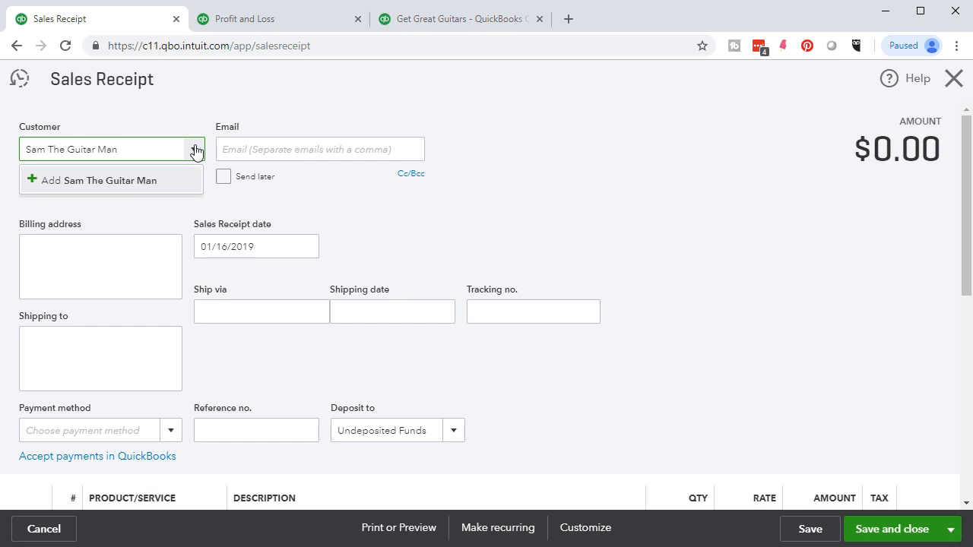
{"action": "left_click", "coordinate": [196, 150]}
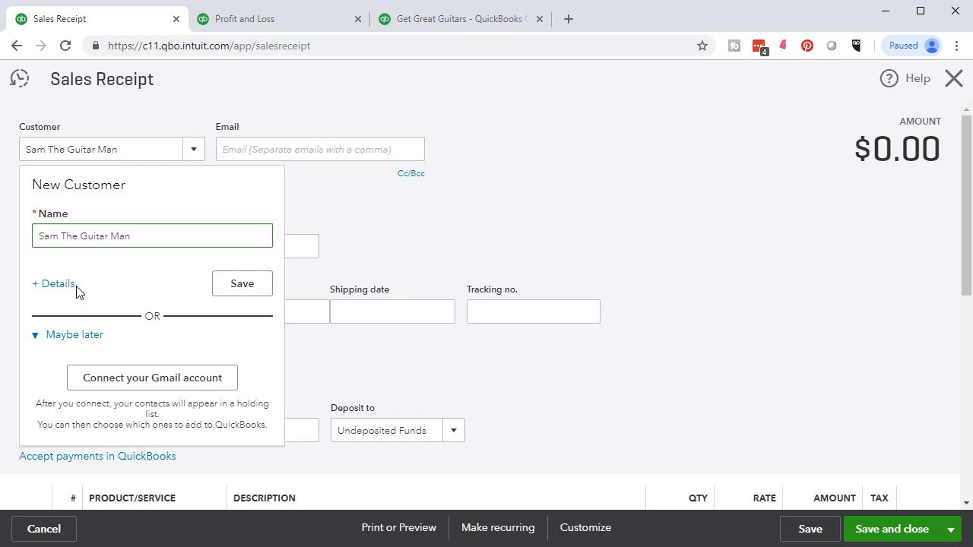
{"action": "left_click", "coordinate": [241, 284]}
{"action": "left_click", "coordinate": [131, 278]}
{"action": "left_click", "coordinate": [131, 278]}
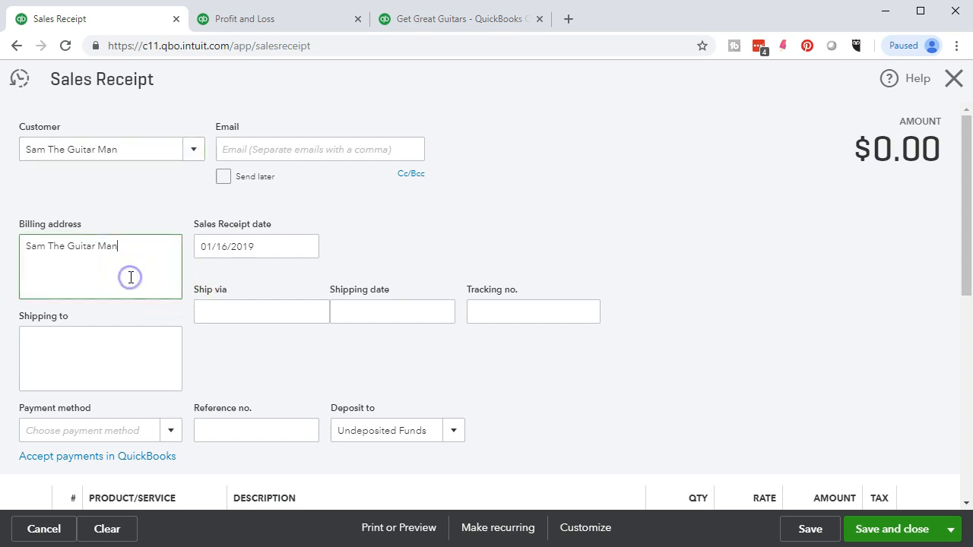
Step: Set the sales receipt's payment method to Cash, with Undeposited Funds as the deposit account
{"action": "left_click", "coordinate": [278, 245]}
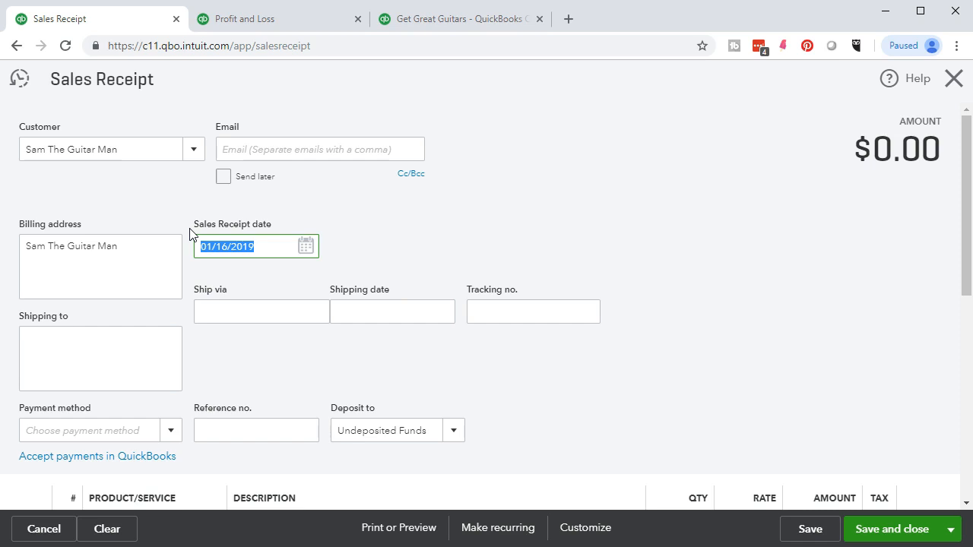
{"action": "scroll", "coordinate": [191, 234], "scroll_direction": "down", "scroll_amount": 1}
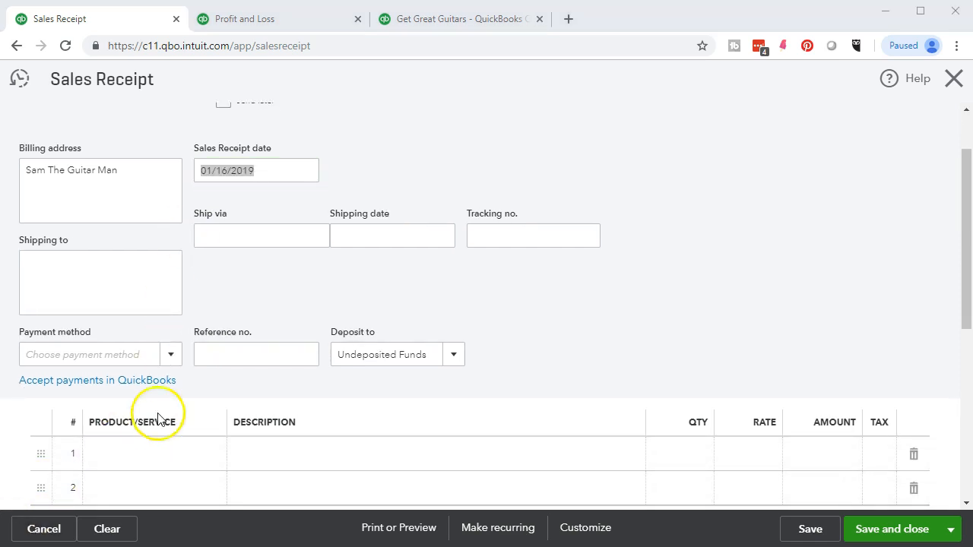
{"action": "left_click", "coordinate": [169, 362]}
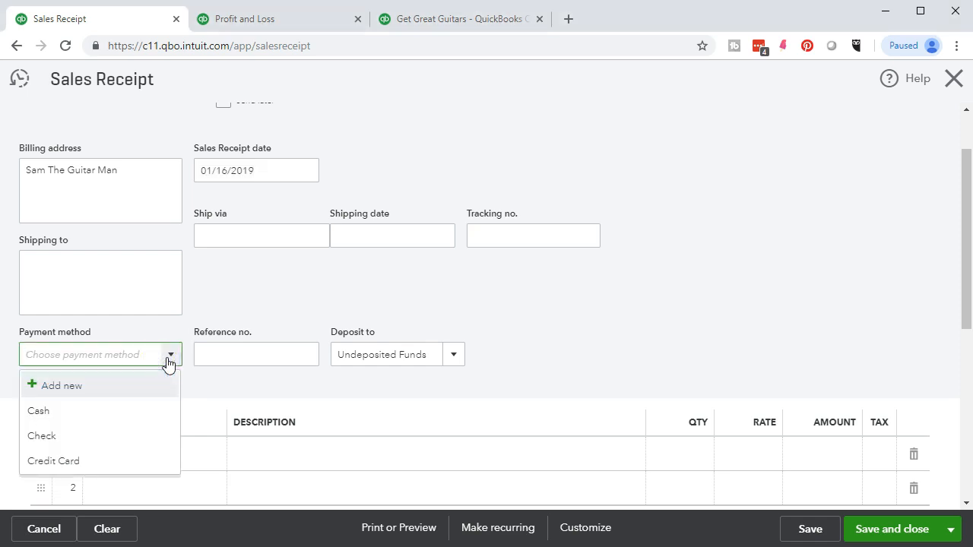
{"action": "left_click", "coordinate": [106, 408]}
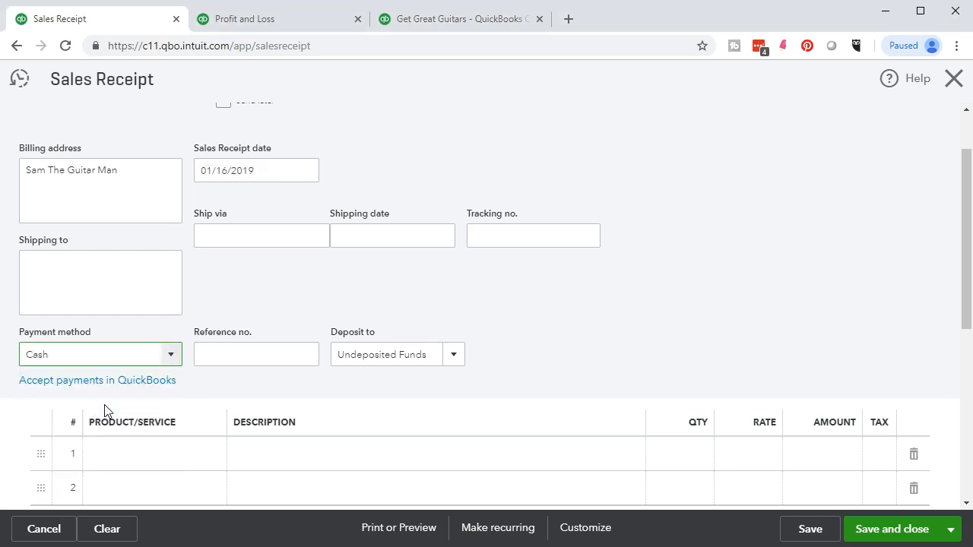
{"action": "key", "text": "Tab"}
{"action": "key", "text": "Tab"}
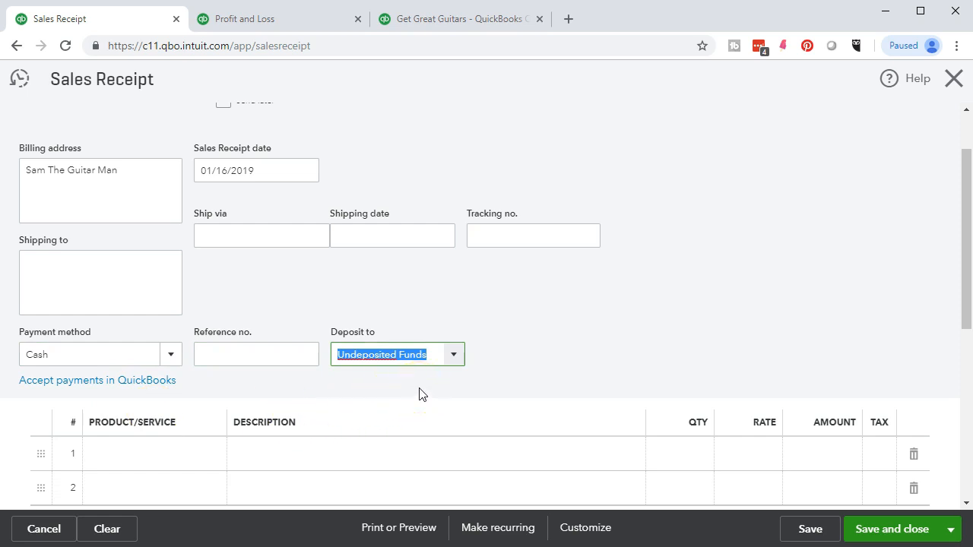
{"action": "left_click", "coordinate": [641, 336]}
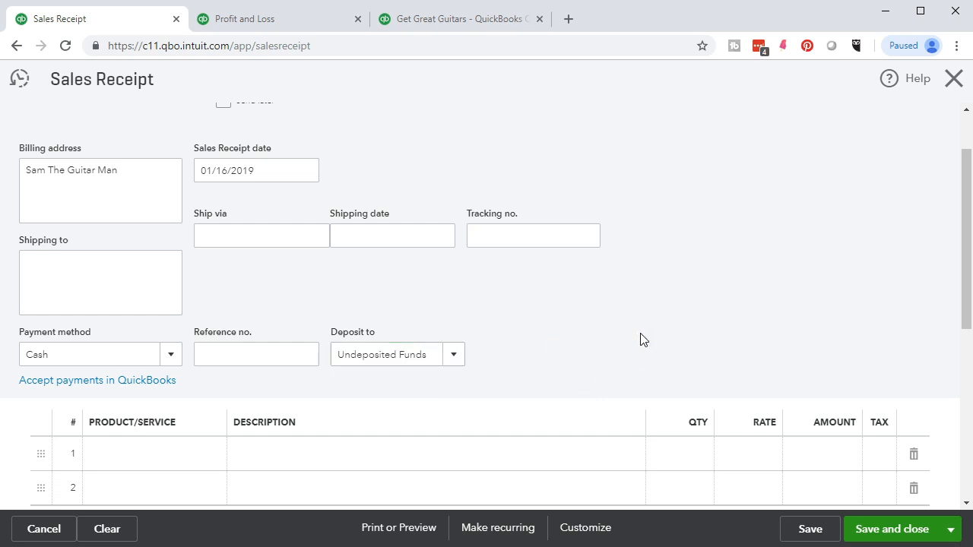
Step: Add the Diagnostic service as the receipt's first line item, accepting its default description, quantity and rate
{"action": "scroll", "coordinate": [641, 340], "scroll_direction": "down", "scroll_amount": 1}
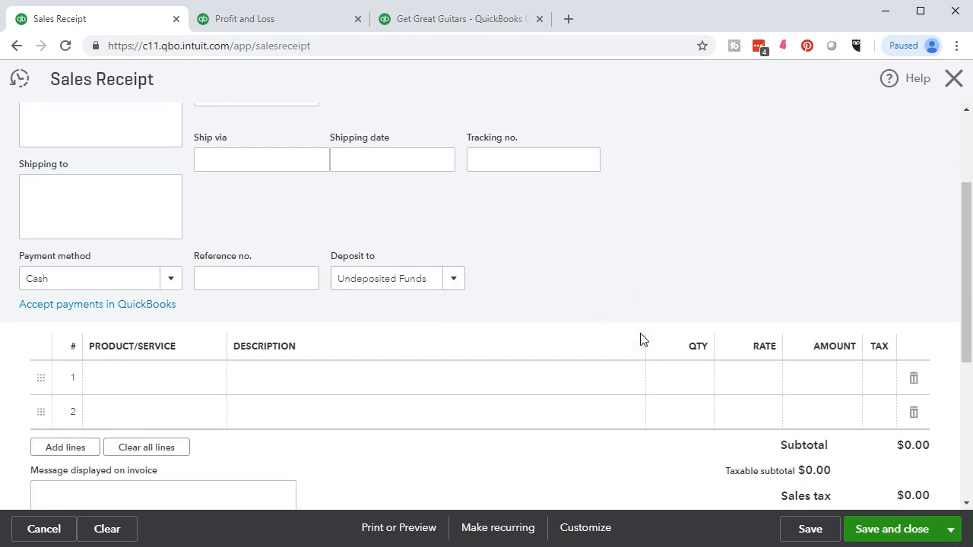
{"action": "left_click", "coordinate": [166, 388]}
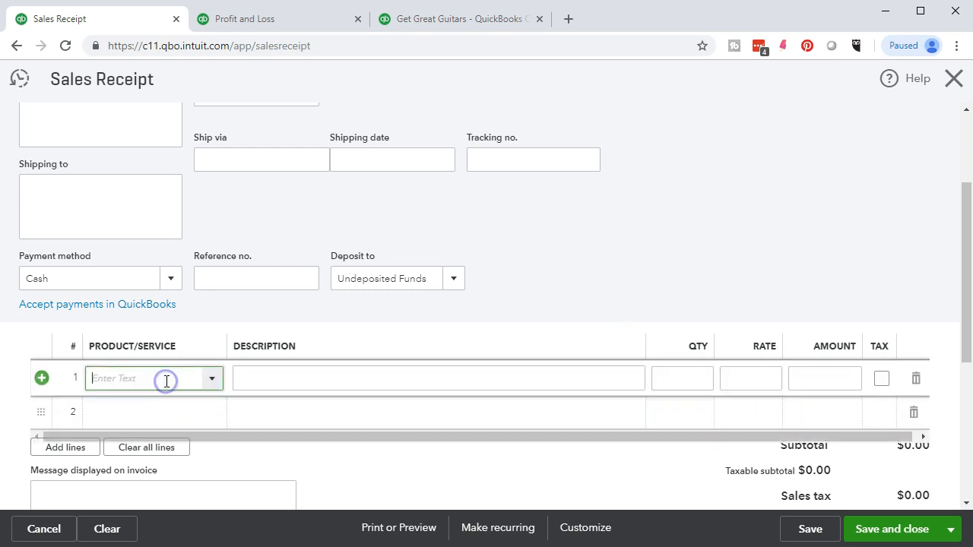
{"action": "left_click", "coordinate": [211, 381]}
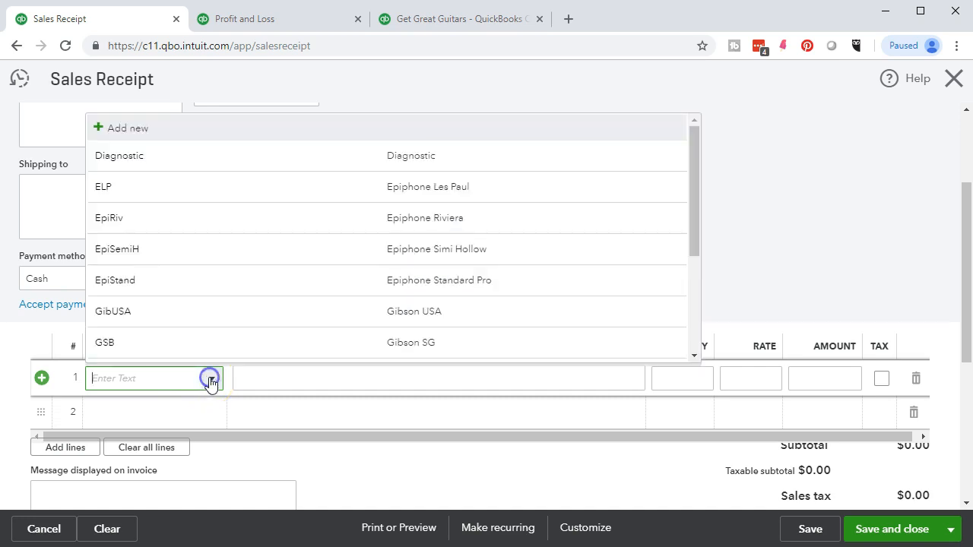
{"action": "left_click", "coordinate": [181, 167]}
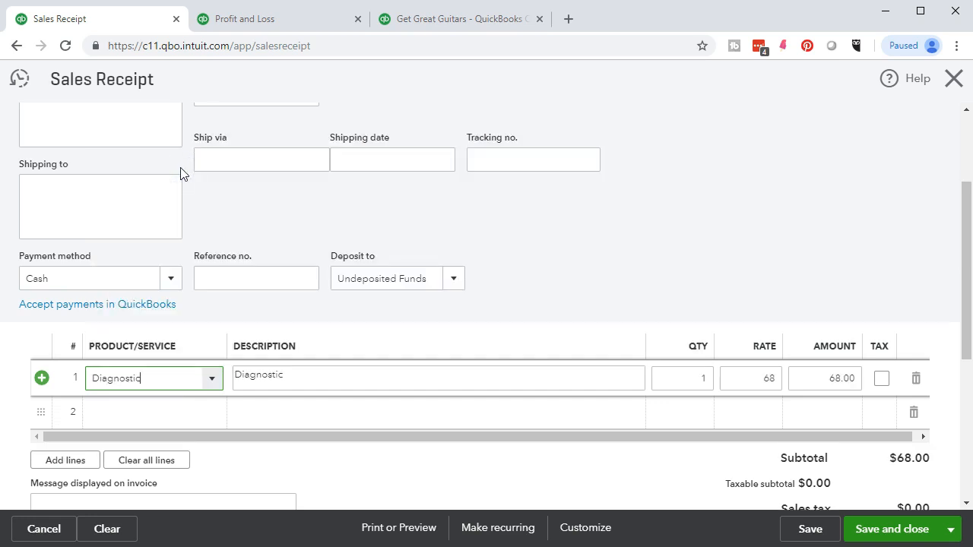
{"action": "key", "text": "Tab"}
{"action": "key", "text": "Tab"}
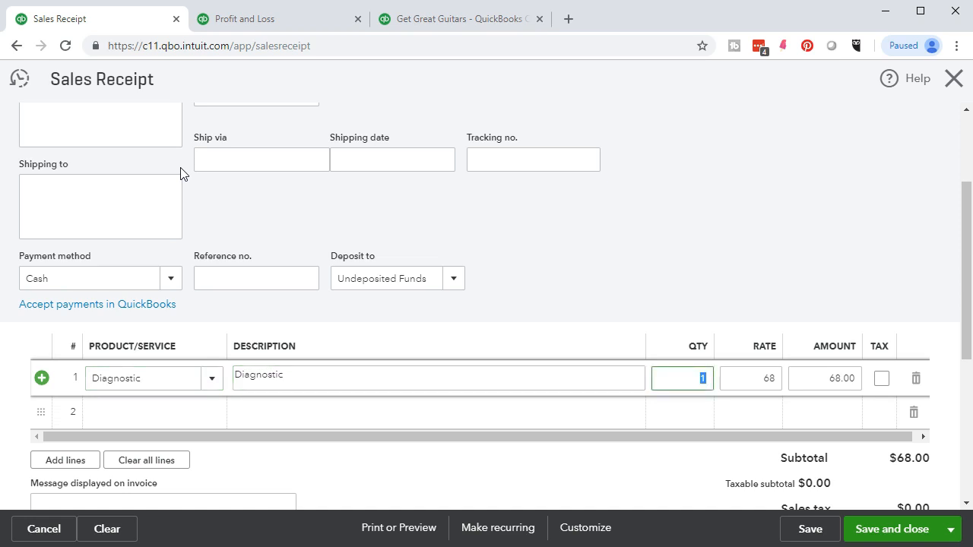
{"action": "key", "text": "Tab"}
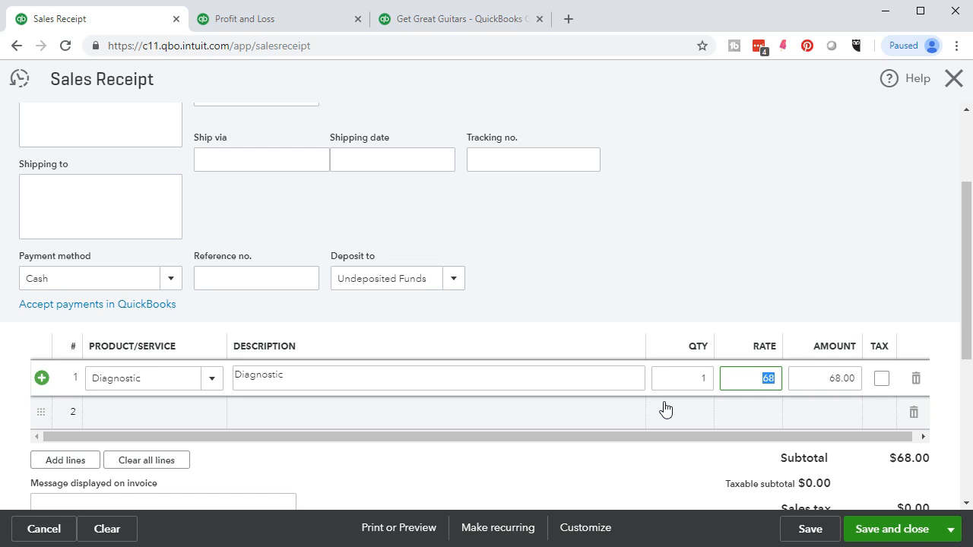
{"action": "key", "text": "Tab"}
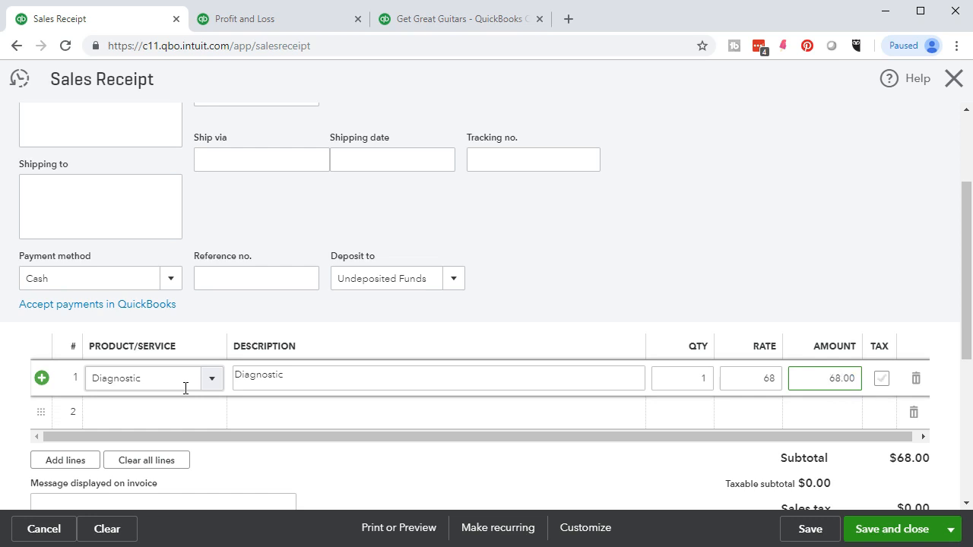
Step: Add Hour Service as the second line item, accepting its default description, quantity and rate
{"action": "scroll", "coordinate": [185, 387], "scroll_direction": "down", "scroll_amount": 1}
{"action": "left_click", "coordinate": [174, 345]}
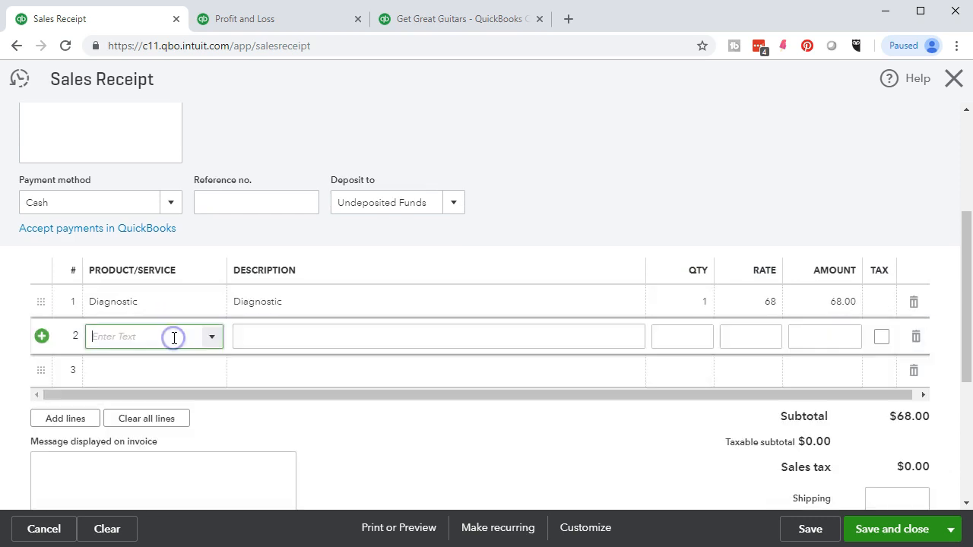
{"action": "left_click", "coordinate": [212, 337]}
{"action": "scroll", "coordinate": [186, 263], "scroll_direction": "down", "scroll_amount": 1}
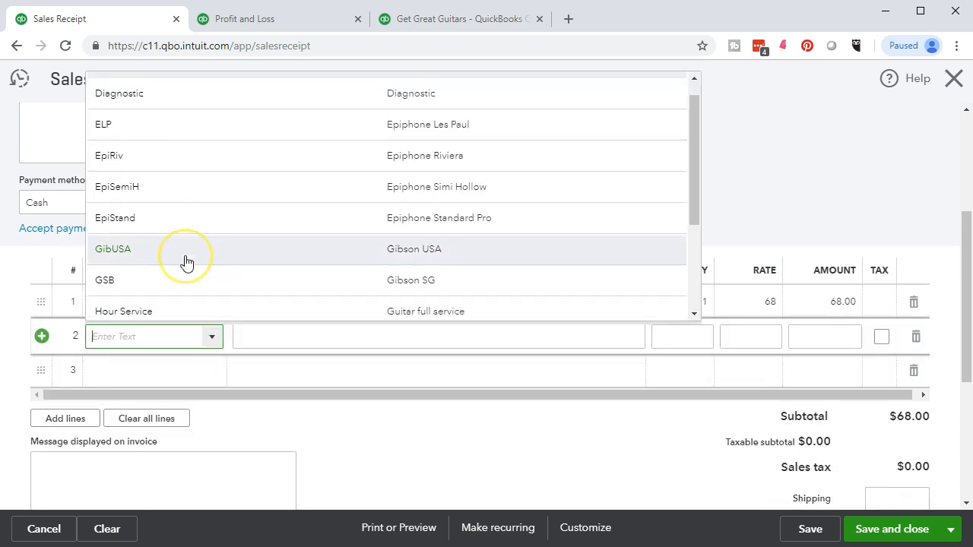
{"action": "scroll", "coordinate": [187, 262], "scroll_direction": "down", "scroll_amount": 1}
{"action": "left_click", "coordinate": [187, 262]}
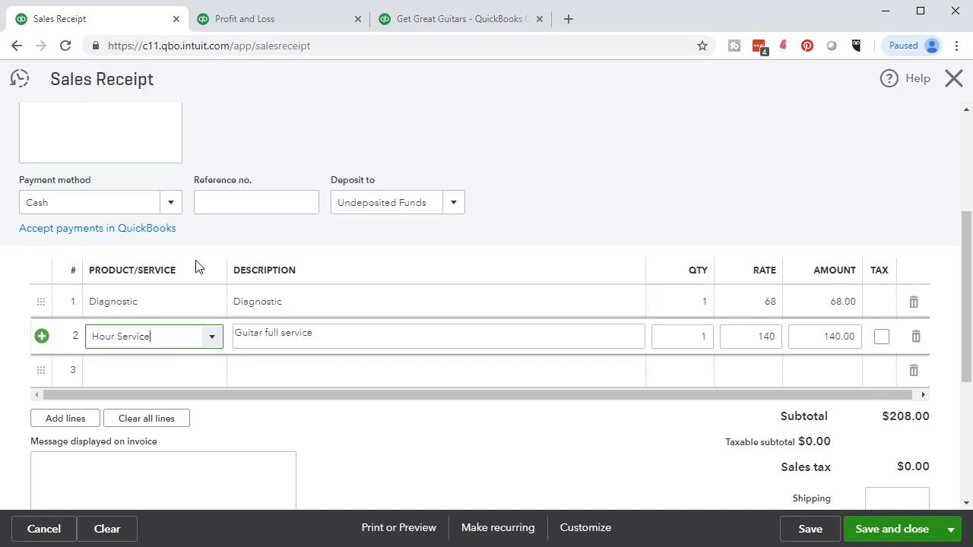
{"action": "key", "text": "Tab"}
{"action": "left_click", "coordinate": [368, 319]}
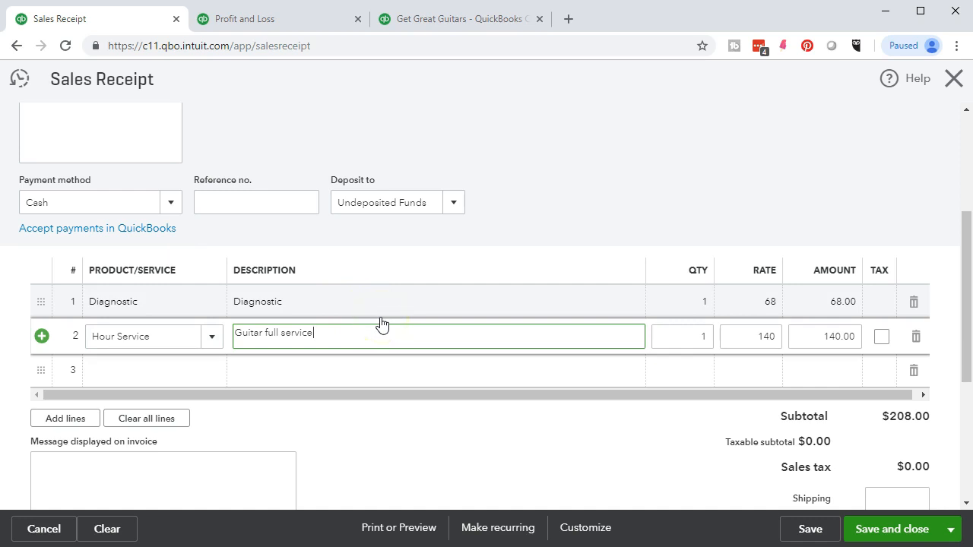
{"action": "key", "text": "Tab"}
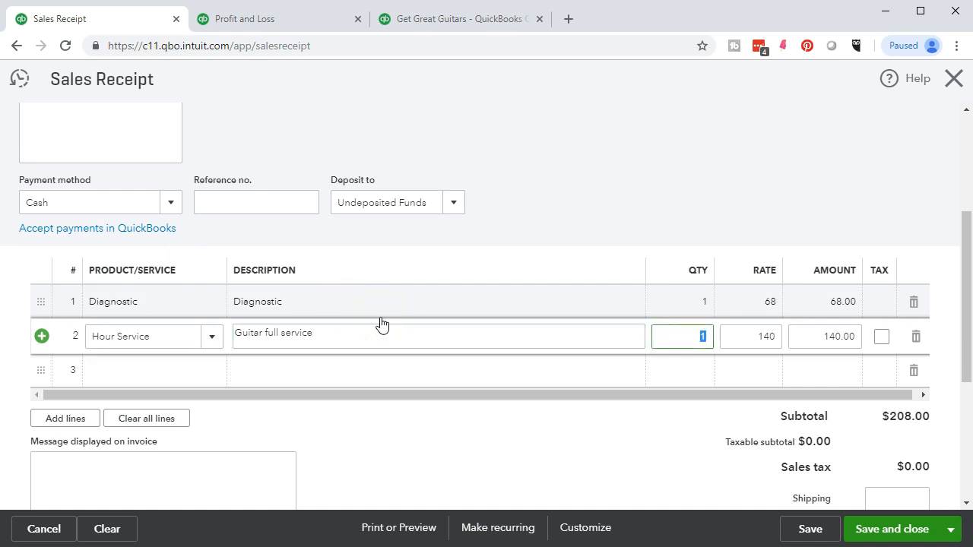
{"action": "key", "text": "Tab"}
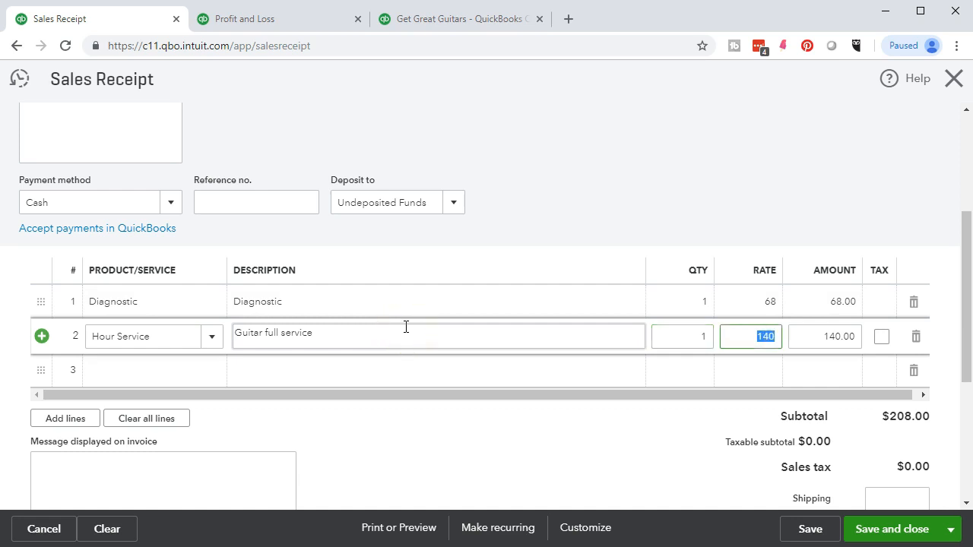
{"action": "key", "text": "Tab"}
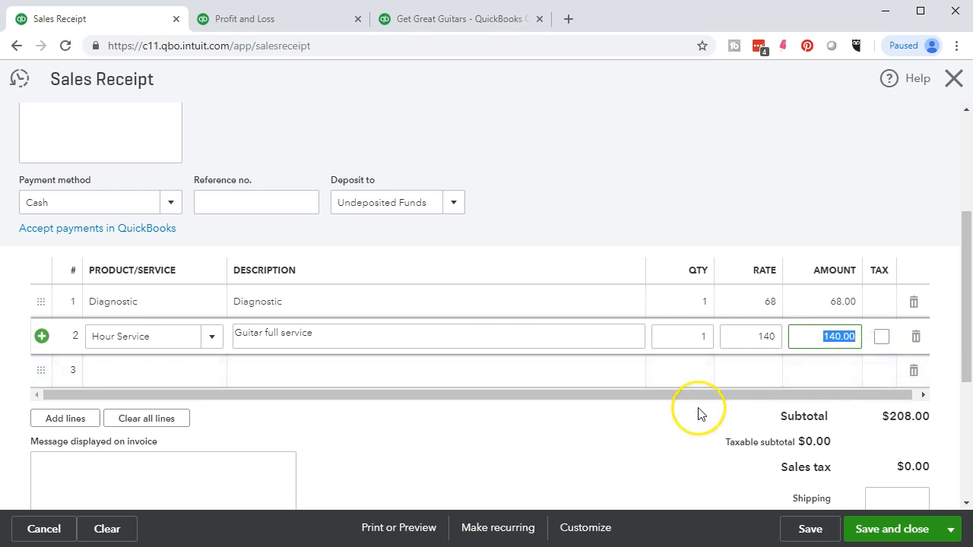
Step: Review the completed sales receipt from the customer and payment details down to the line items, sales tax and totals
{"action": "scroll", "coordinate": [700, 416], "scroll_direction": "down", "scroll_amount": 1}
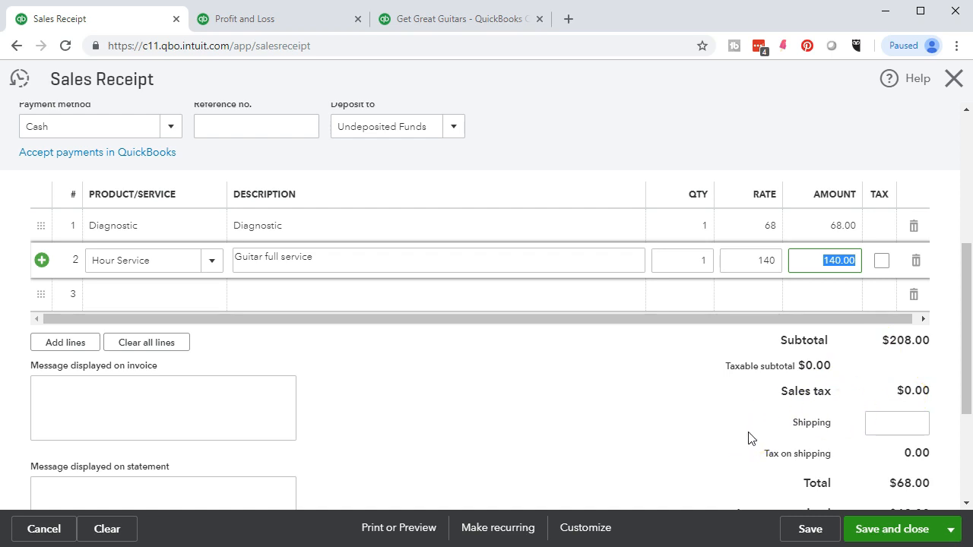
{"action": "scroll", "coordinate": [750, 435], "scroll_direction": "down", "scroll_amount": 1}
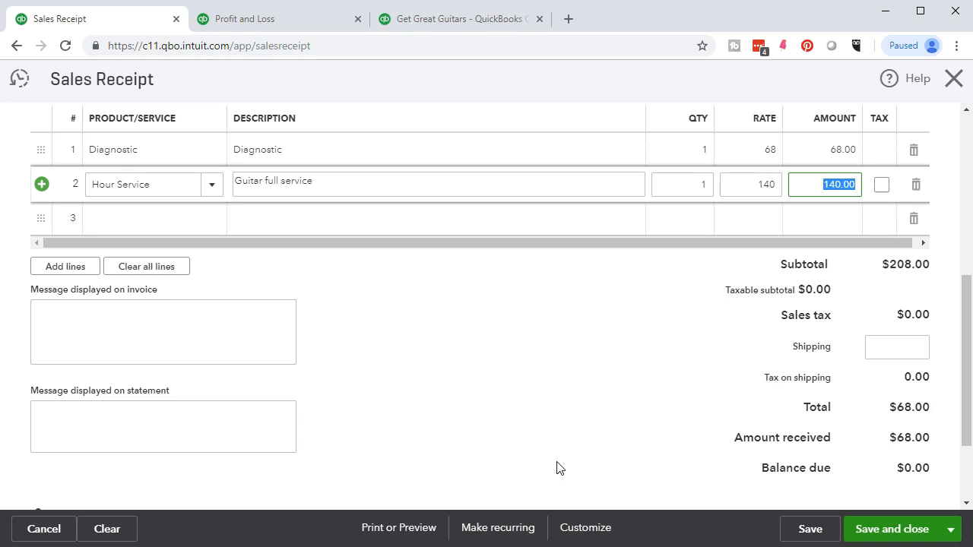
{"action": "scroll", "coordinate": [557, 468], "scroll_direction": "up", "scroll_amount": 5}
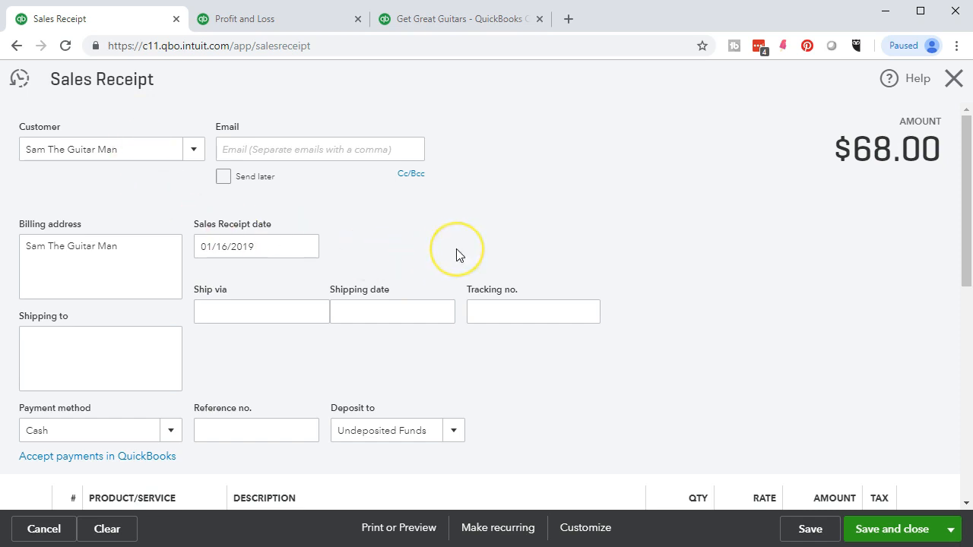
{"action": "scroll", "coordinate": [456, 254], "scroll_direction": "down", "scroll_amount": 1}
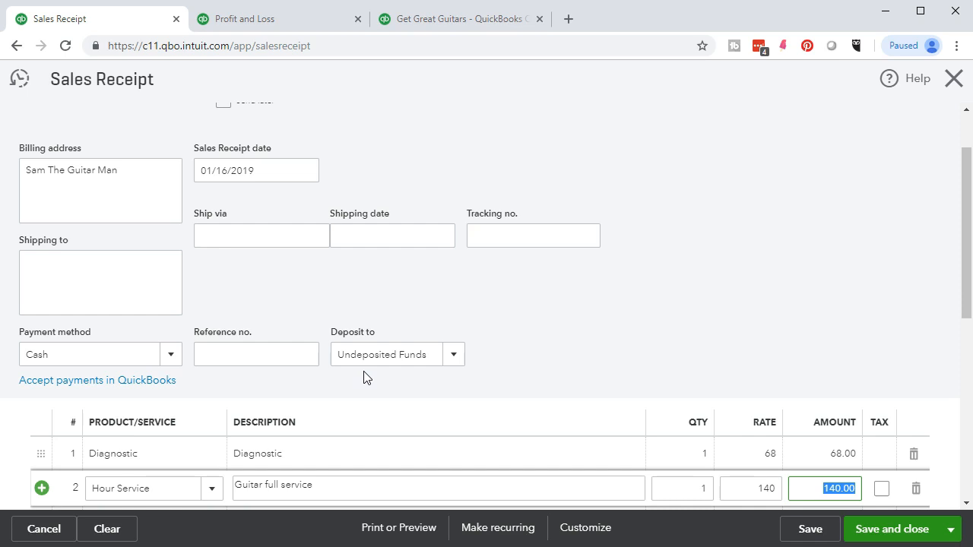
{"action": "scroll", "coordinate": [579, 350], "scroll_direction": "down", "scroll_amount": 1}
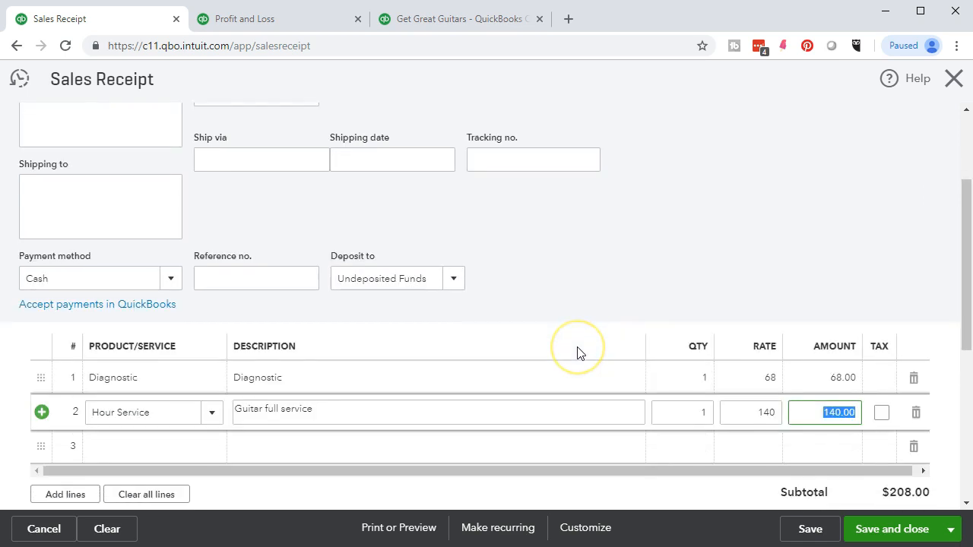
{"action": "scroll", "coordinate": [578, 353], "scroll_direction": "down", "scroll_amount": 1}
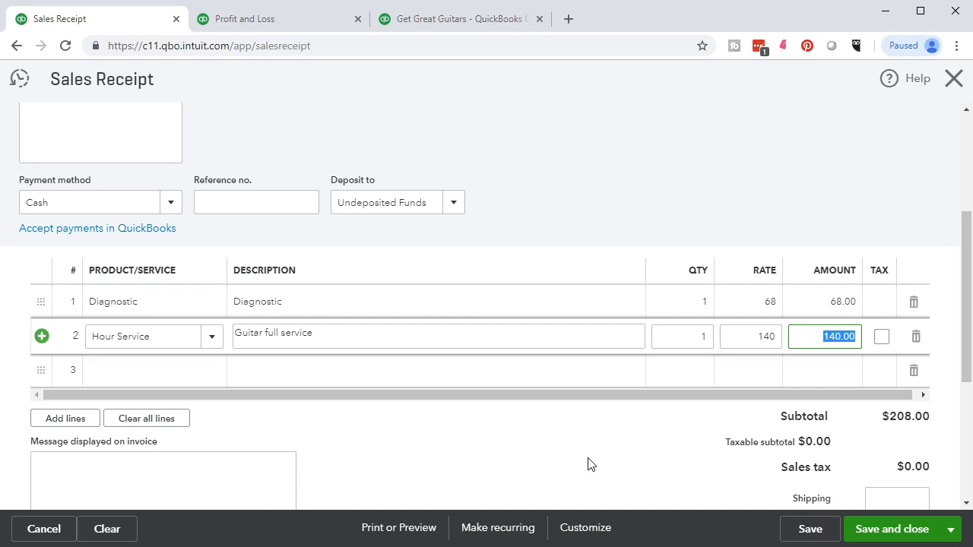
{"action": "left_click", "coordinate": [668, 461]}
{"action": "left_click", "coordinate": [361, 481]}
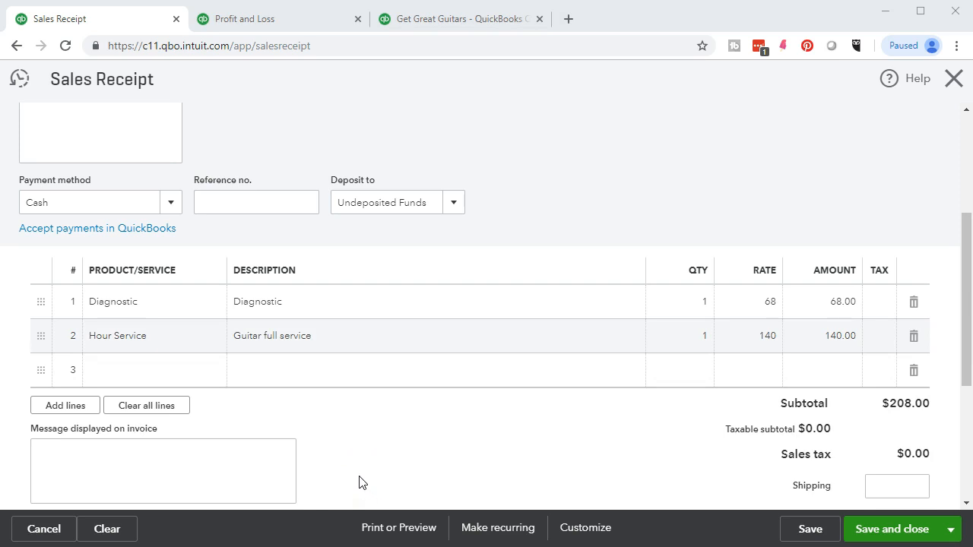
Step: Save and close the completed sales receipt after checking its totals
{"action": "scroll", "coordinate": [461, 401], "scroll_direction": "down", "scroll_amount": 2}
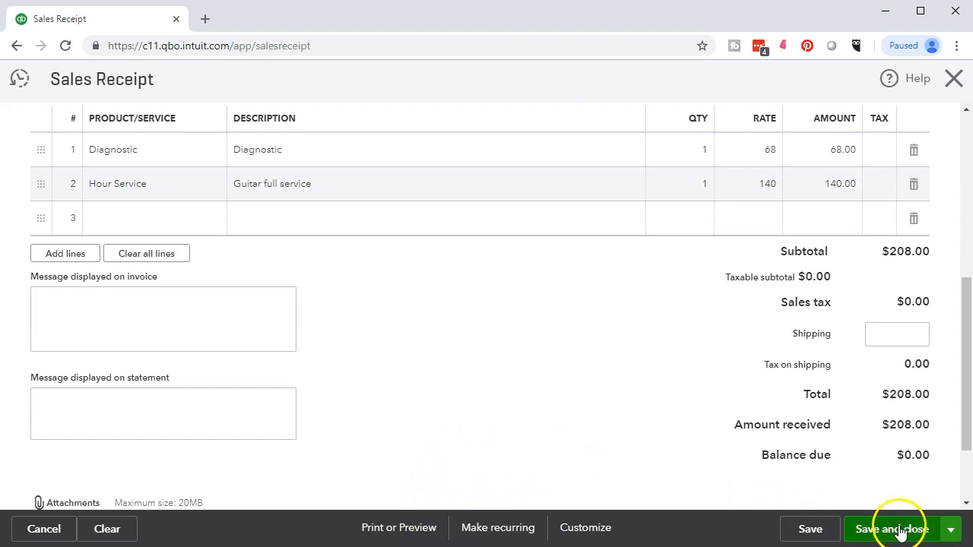
{"action": "left_click", "coordinate": [949, 532]}
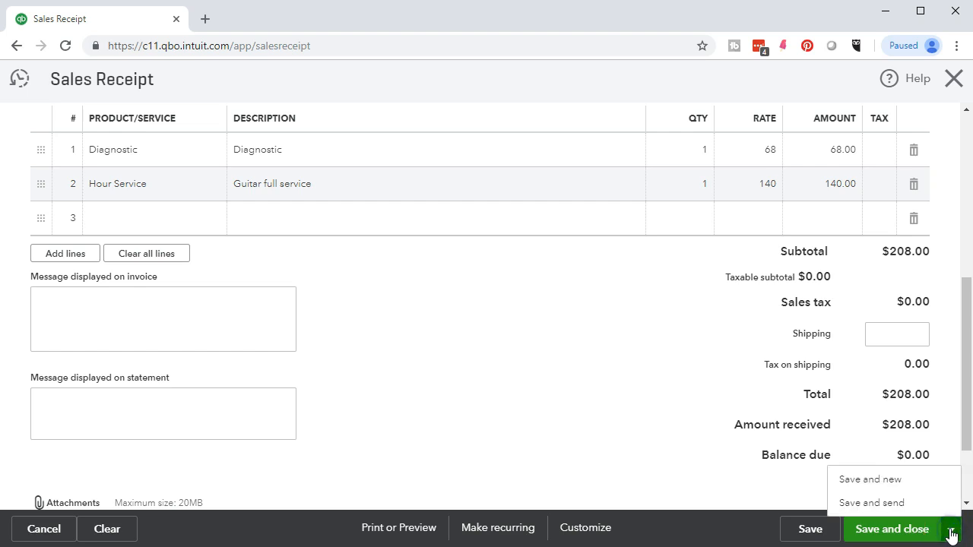
{"action": "left_click", "coordinate": [889, 536]}
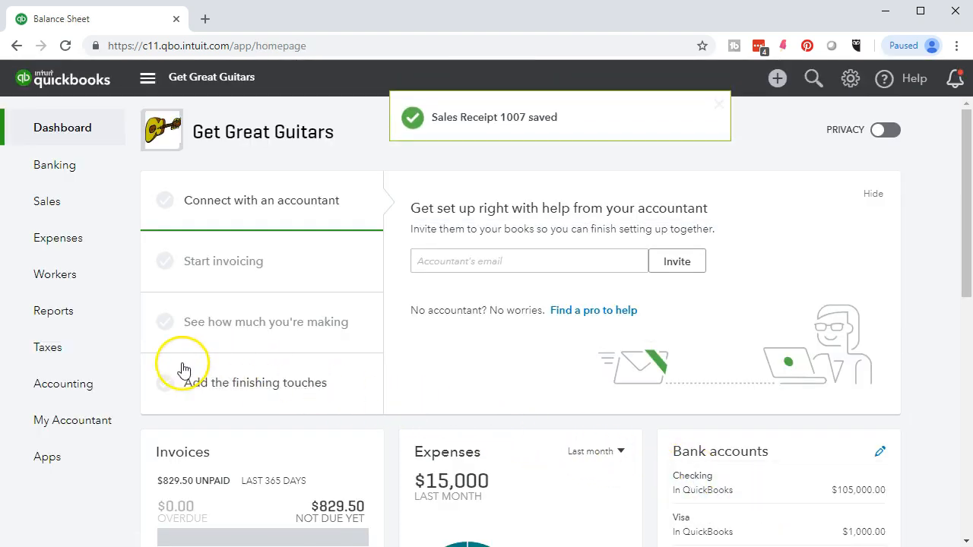
Step: Run the Balance Sheet report for the period 01/01/2019 to 12/31/2019
{"action": "left_click", "coordinate": [89, 319]}
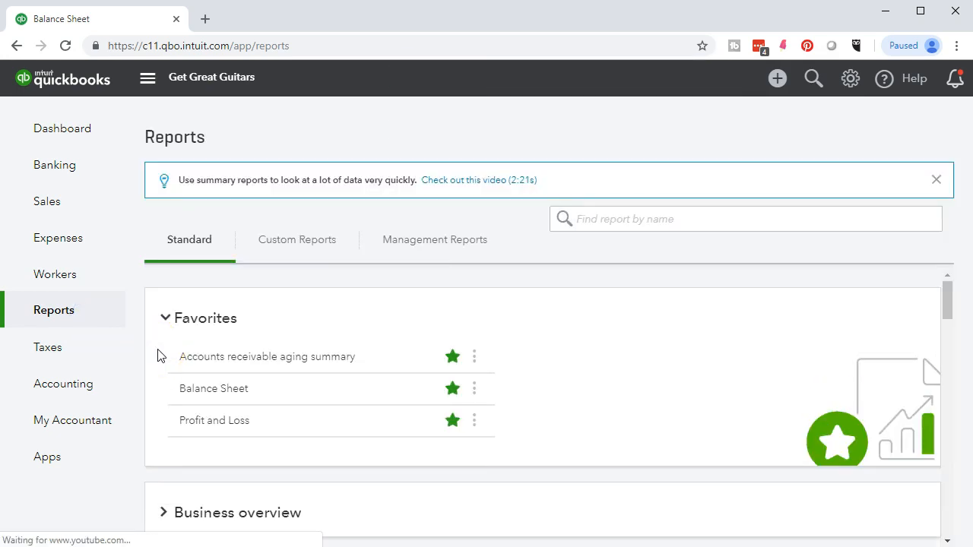
{"action": "left_click", "coordinate": [198, 395]}
{"action": "left_click_drag", "start_coordinate": [348, 195], "coordinate": [263, 180]}
{"action": "type", "text": "0"}
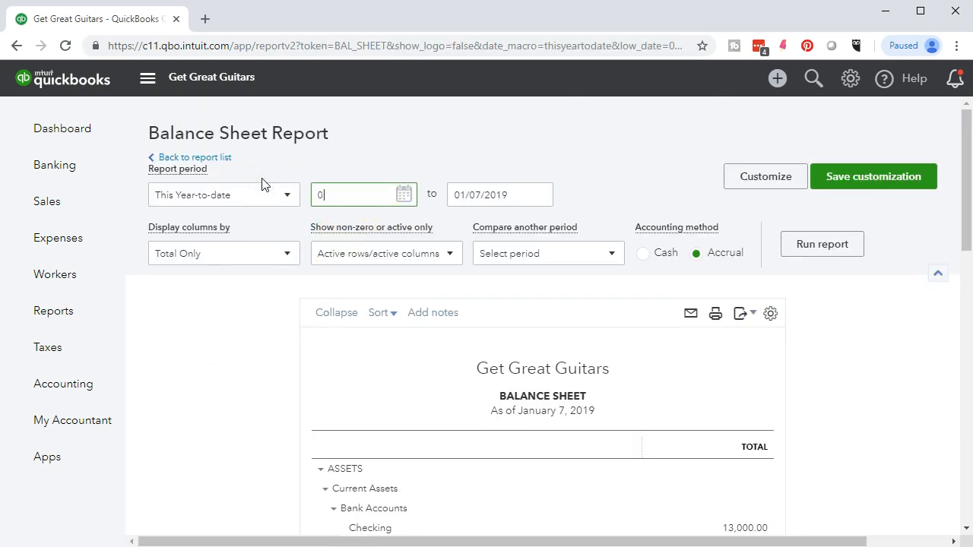
{"action": "type", "text": "1/01"}
{"action": "key", "text": "Tab"}
{"action": "type", "text": "12/31/2019"}
{"action": "key", "text": "Tab"}
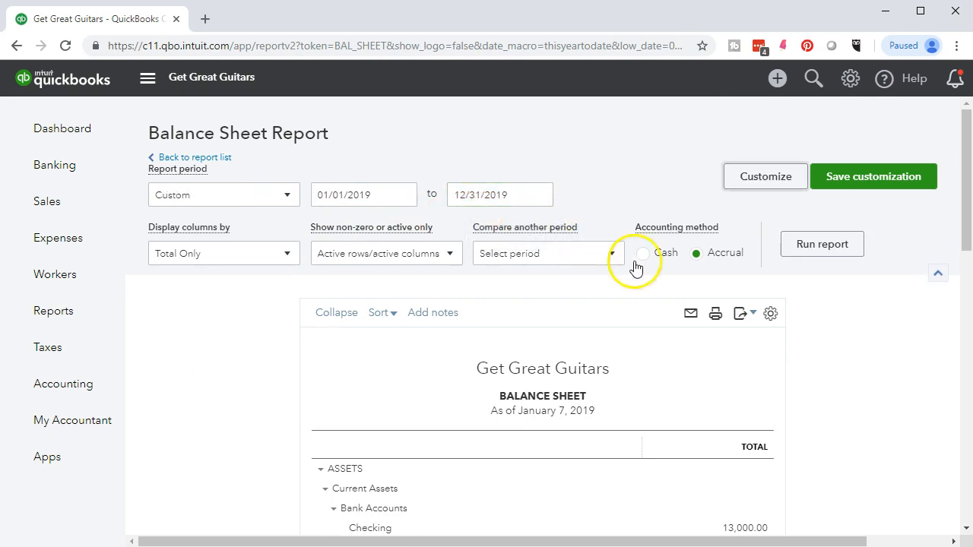
{"action": "left_click", "coordinate": [821, 251]}
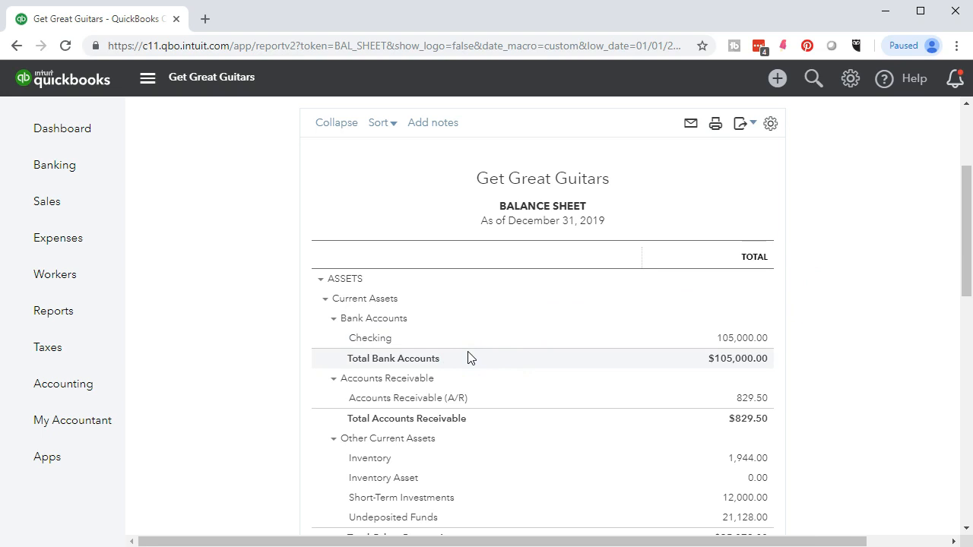
Step: Drill into the Undeposited Funds amount on the balance sheet to examine its underlying transactions
{"action": "scroll", "coordinate": [257, 430], "scroll_direction": "down", "scroll_amount": 1}
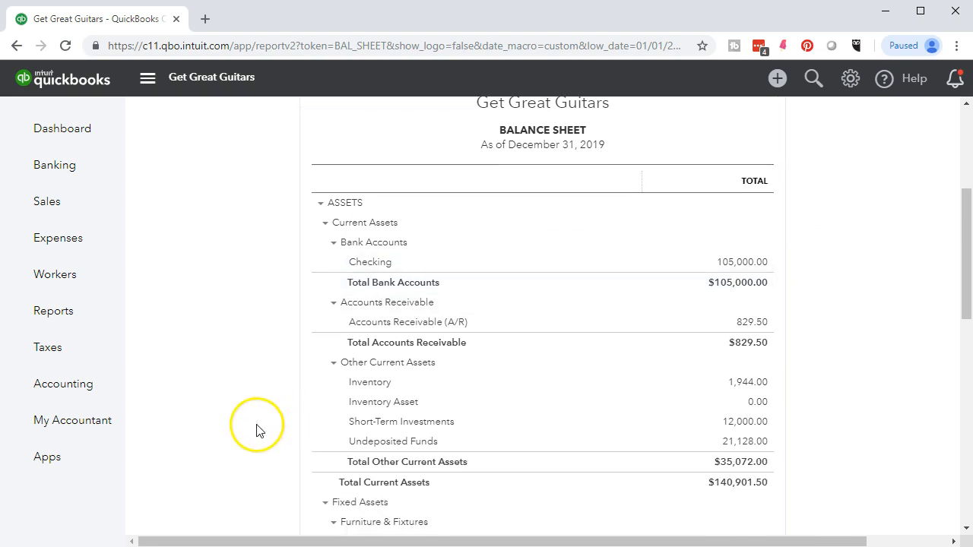
{"action": "scroll", "coordinate": [273, 444], "scroll_direction": "down", "scroll_amount": 1}
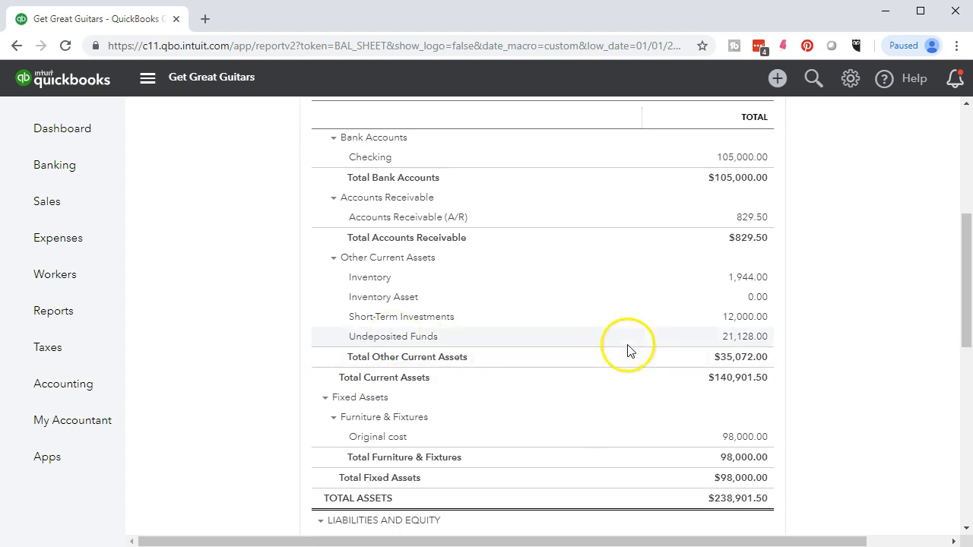
{"action": "left_click", "coordinate": [729, 341]}
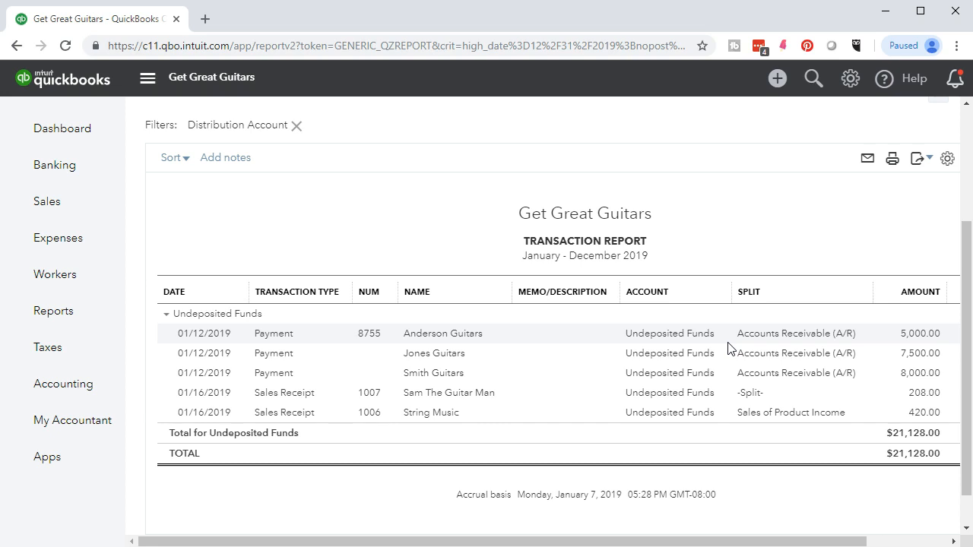
{"action": "left_click", "coordinate": [722, 363]}
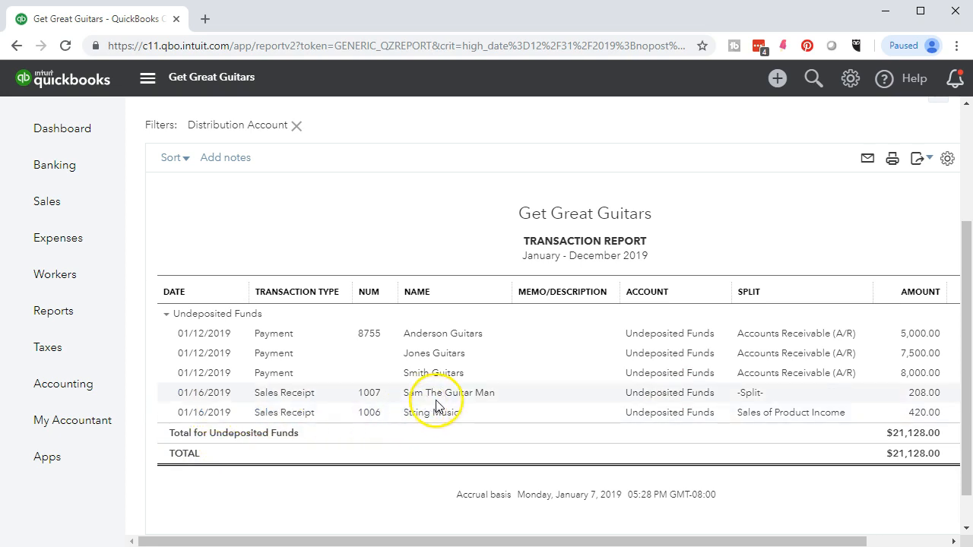
Step: Open the 01/16/2019 split sales receipt from the transaction report, review its payment details and line items, and close it
{"action": "left_click", "coordinate": [751, 396]}
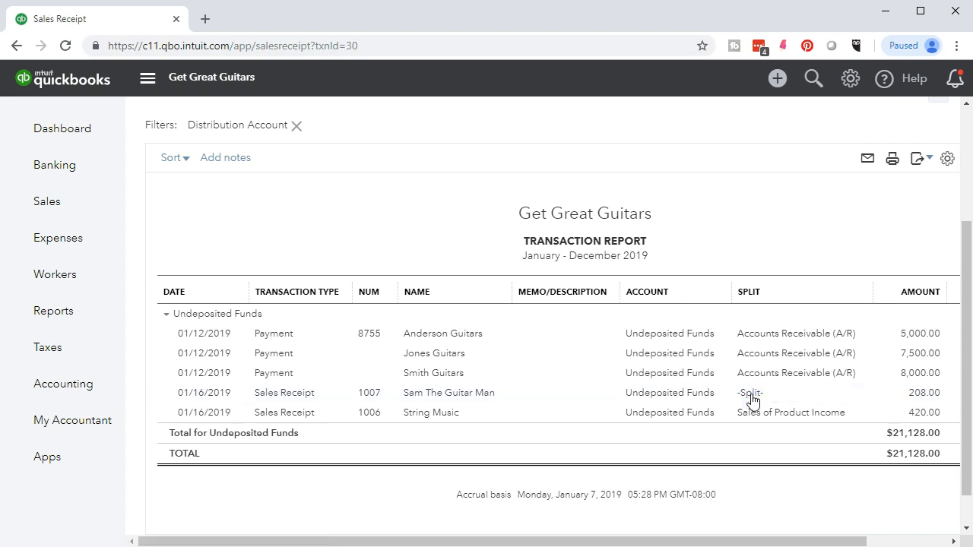
{"action": "scroll", "coordinate": [726, 391], "scroll_direction": "down", "scroll_amount": 3}
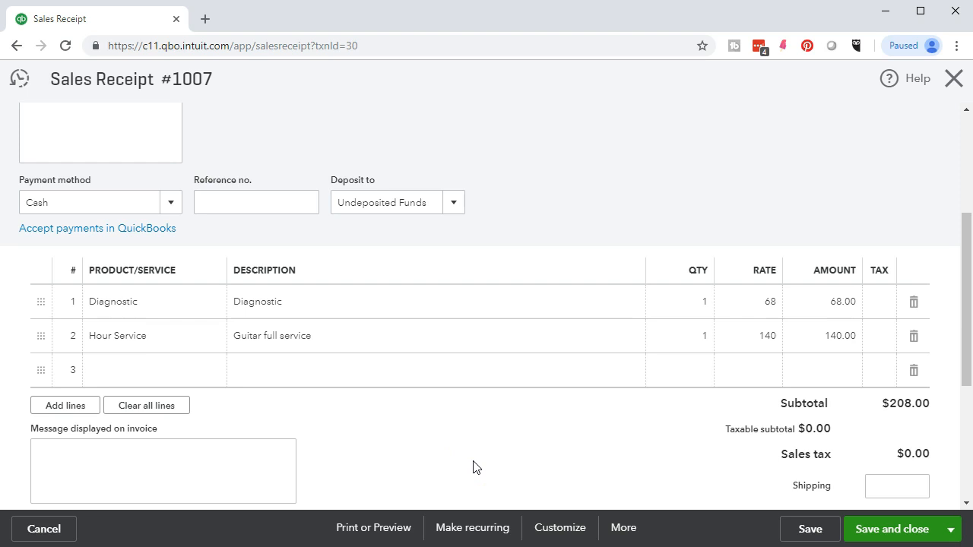
{"action": "scroll", "coordinate": [473, 467], "scroll_direction": "up", "scroll_amount": 2}
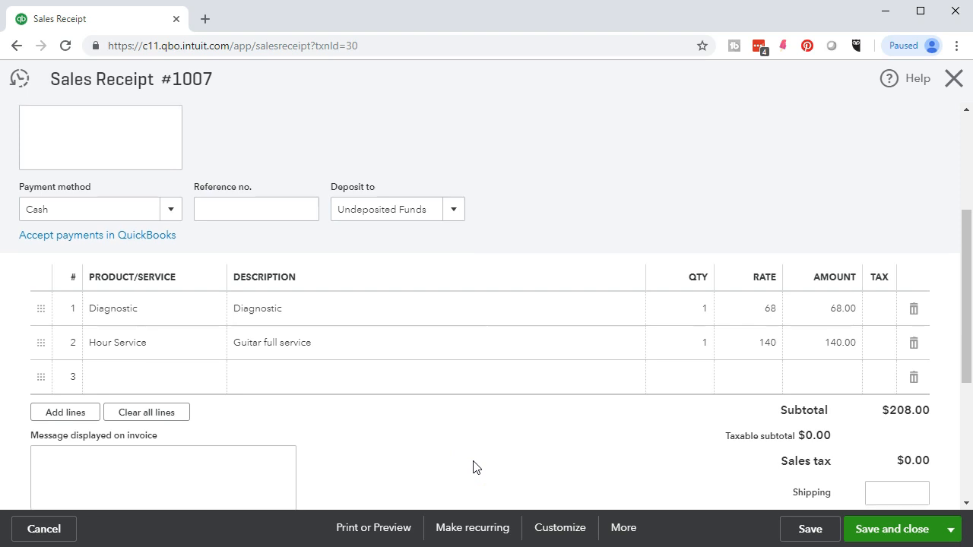
{"action": "left_click", "coordinate": [952, 82]}
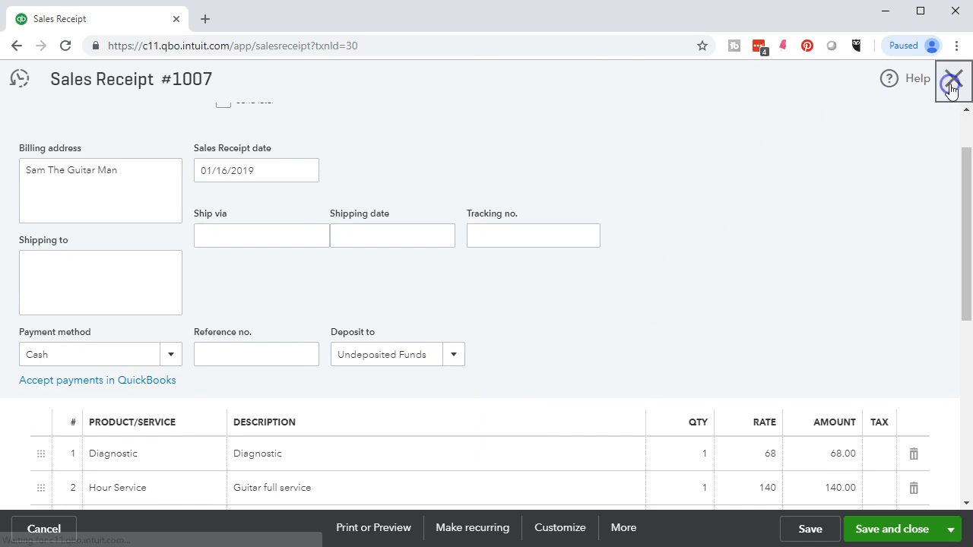
Step: Return from the Undeposited Funds transaction report to the balance sheet and view its current assets
{"action": "scroll", "coordinate": [415, 407], "scroll_direction": "up", "scroll_amount": 3}
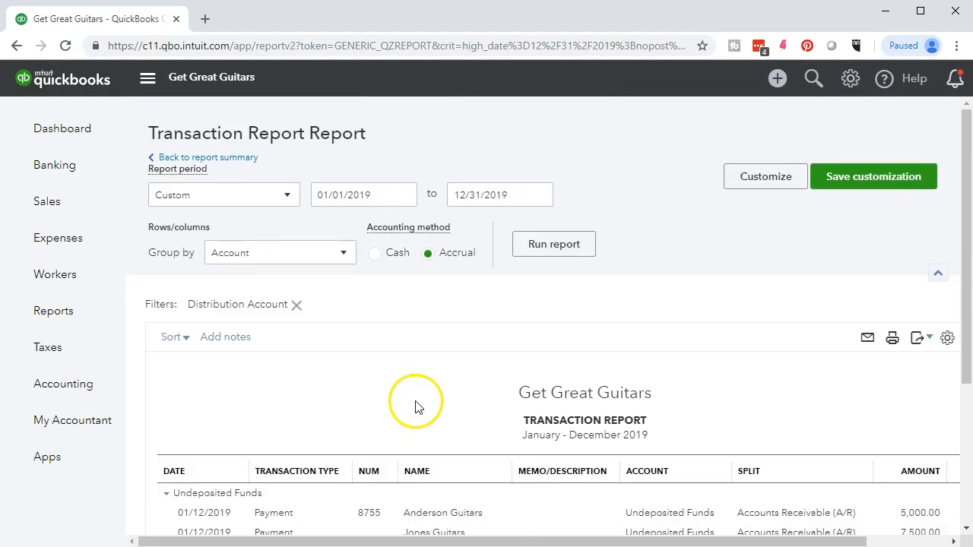
{"action": "left_click", "coordinate": [240, 164]}
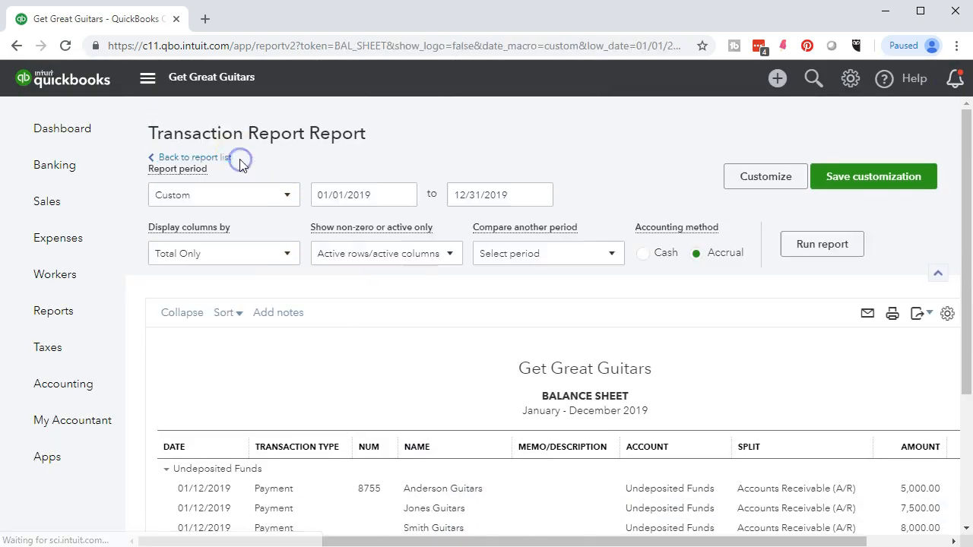
{"action": "scroll", "coordinate": [239, 165], "scroll_direction": "down", "scroll_amount": 5}
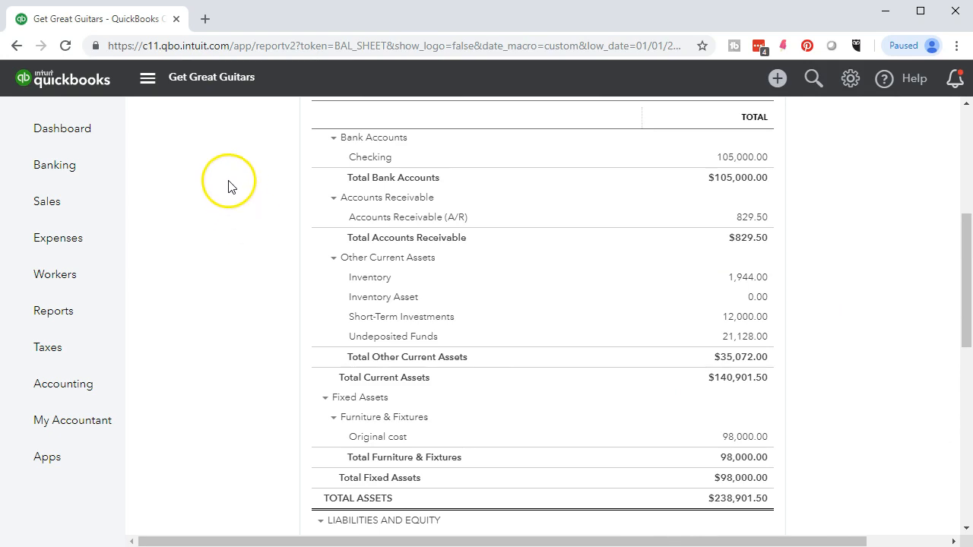
Step: Duplicate the balance sheet's browser tab and place the original tab after the copy
{"action": "right_click", "coordinate": [138, 20]}
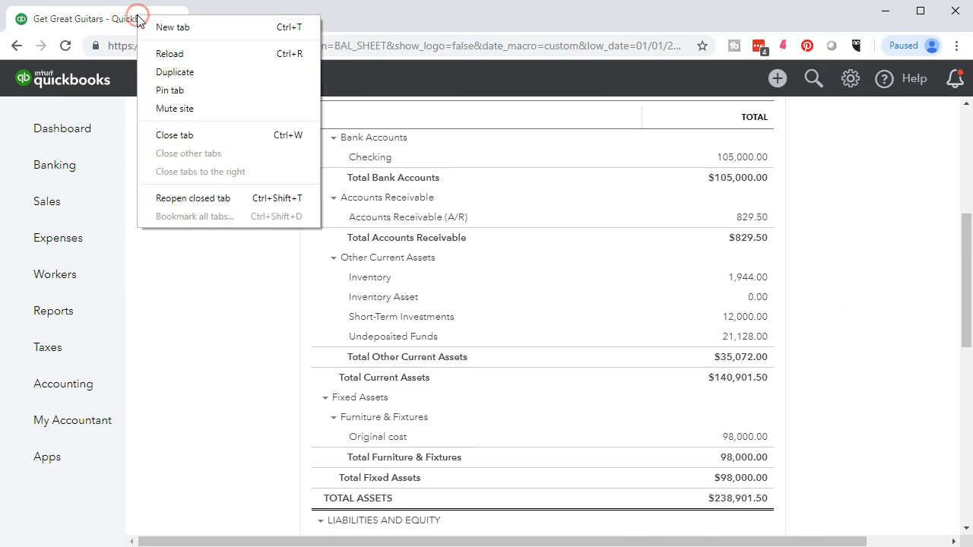
{"action": "left_click", "coordinate": [158, 72]}
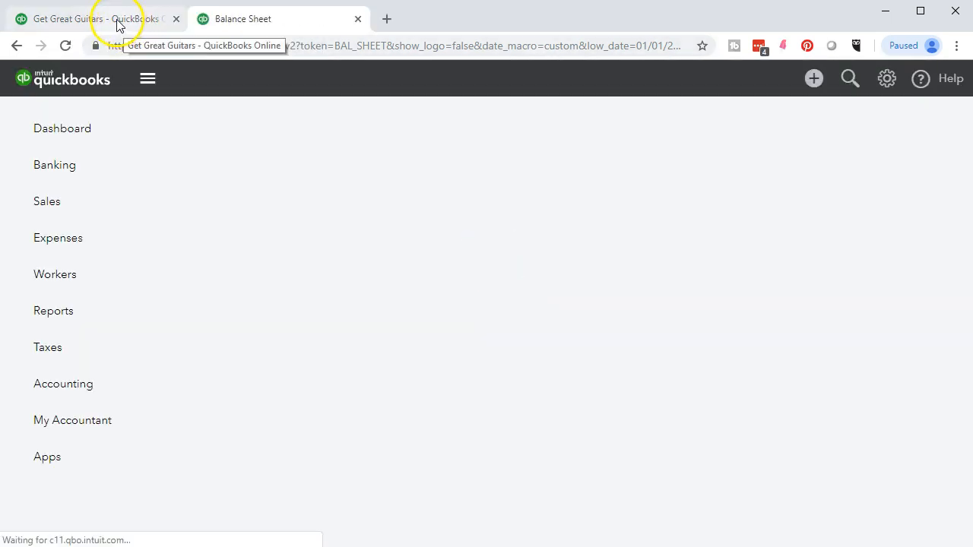
{"action": "left_click_drag", "start_coordinate": [120, 22], "coordinate": [294, 18]}
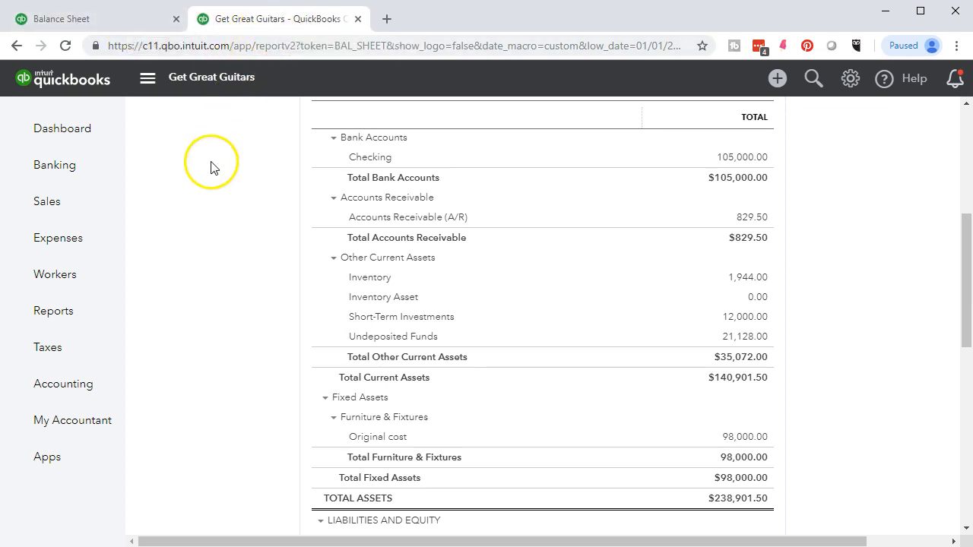
Step: Run the Profit and Loss report for the period 01/01/2019 to 12/31/2019 in the original tab
{"action": "left_click", "coordinate": [83, 317]}
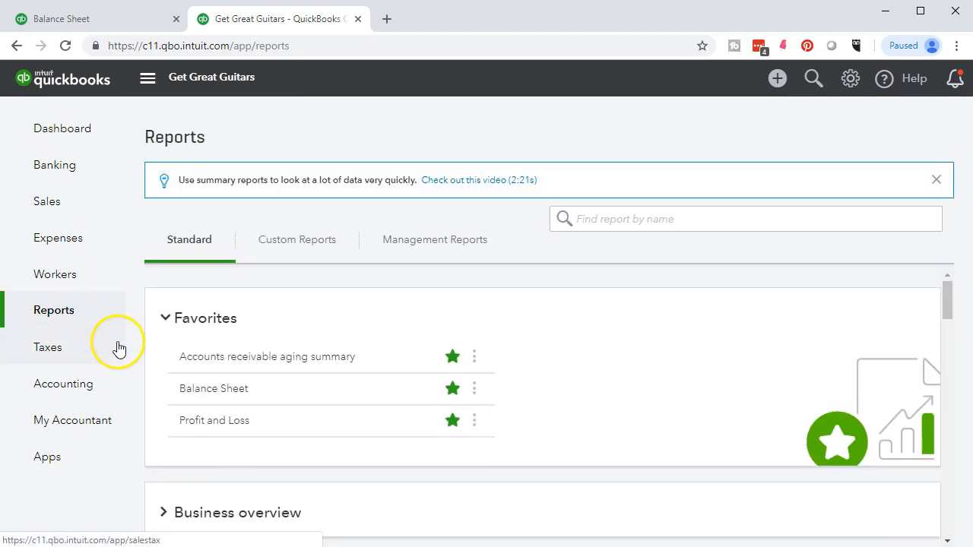
{"action": "left_click", "coordinate": [198, 432]}
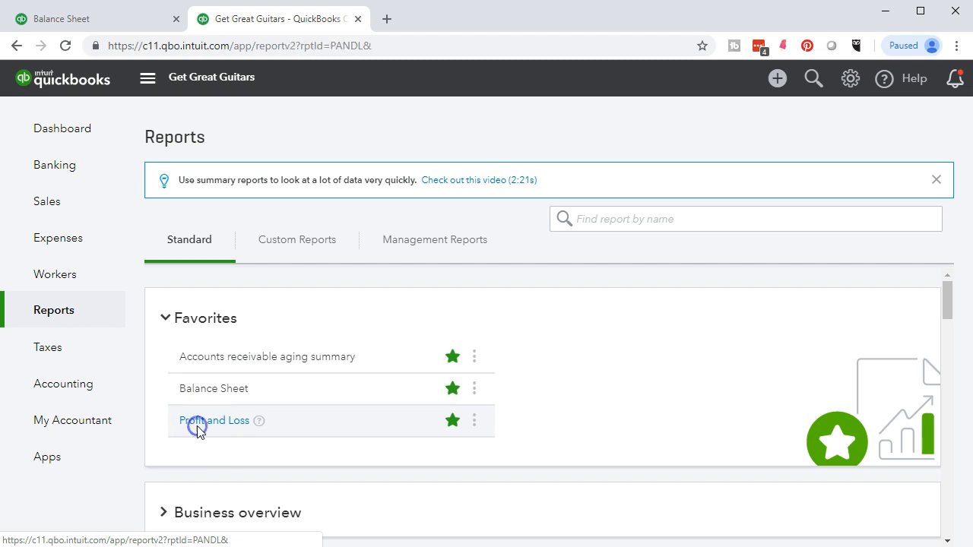
{"action": "scroll", "coordinate": [196, 430], "scroll_direction": "down", "scroll_amount": 1}
{"action": "left_click", "coordinate": [376, 168]}
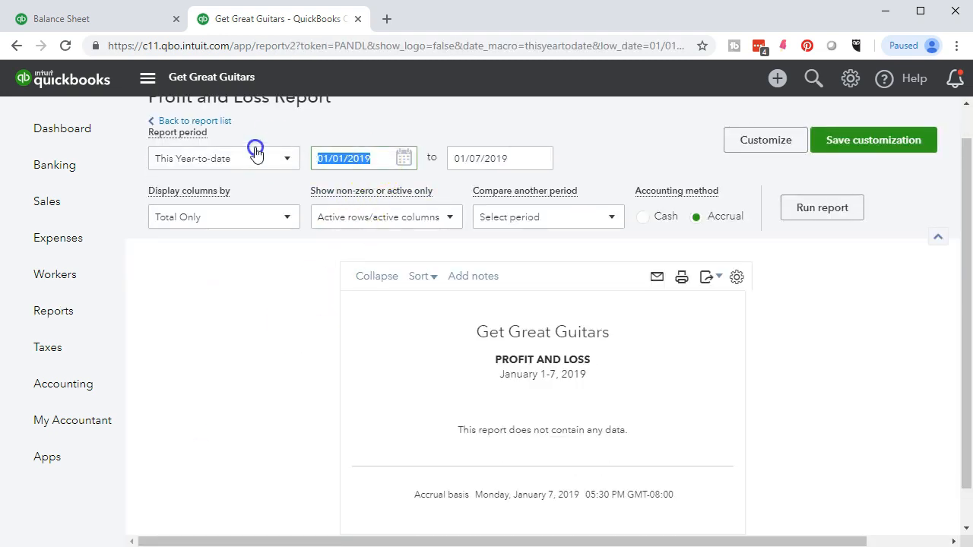
{"action": "type", "text": "01/01/2019"}
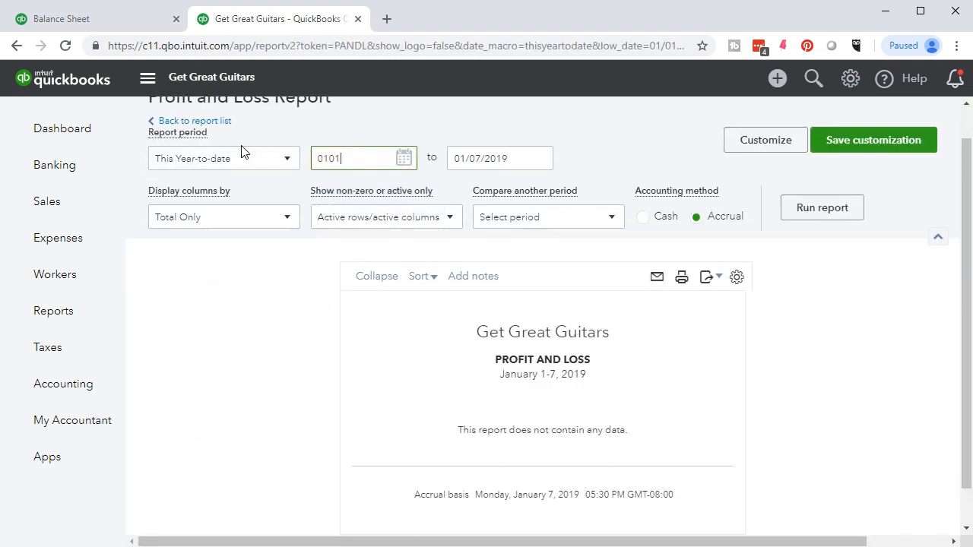
{"action": "key", "text": "Tab"}
{"action": "type", "text": "12/31/2019"}
{"action": "key", "text": "Tab"}
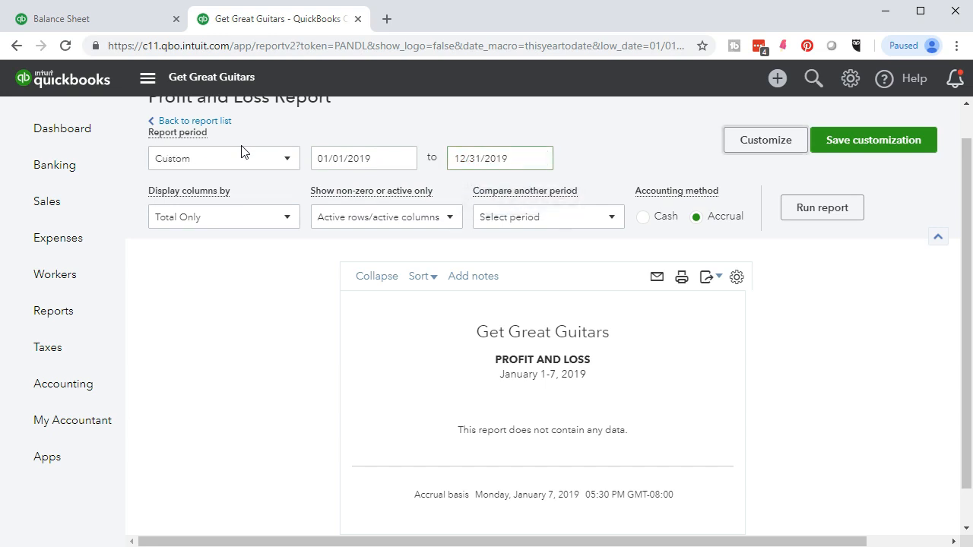
{"action": "left_click", "coordinate": [796, 217]}
{"action": "left_click", "coordinate": [797, 217]}
Step: Drill into the Service income amount, inspect the sales receipt behind the Diagnostic transaction, and close the receipt
{"action": "scroll", "coordinate": [797, 218], "scroll_direction": "down", "scroll_amount": 2}
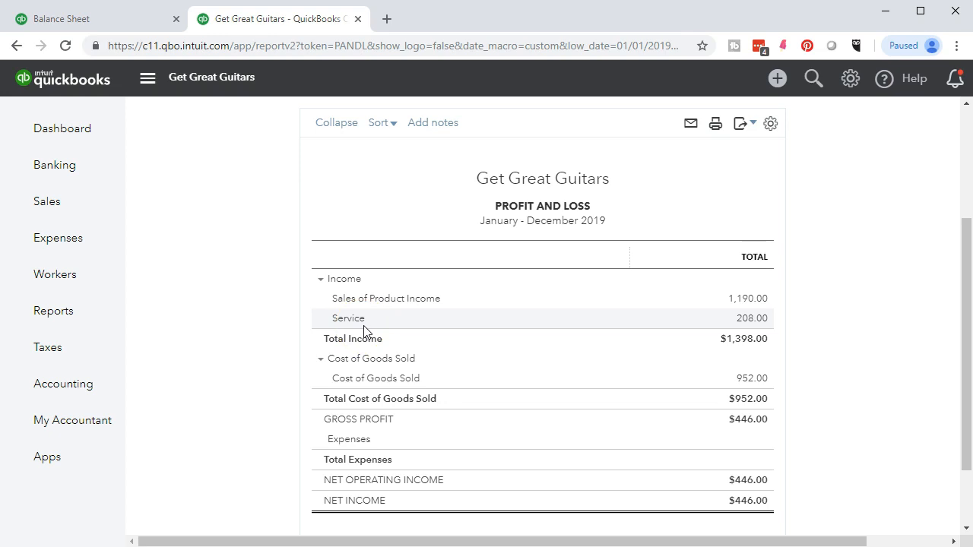
{"action": "left_click", "coordinate": [744, 319]}
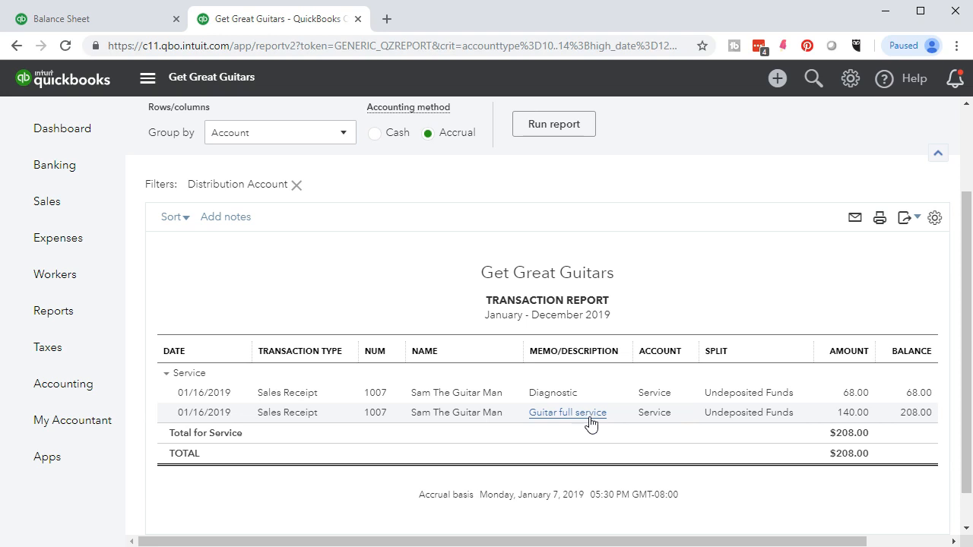
{"action": "left_click", "coordinate": [855, 398]}
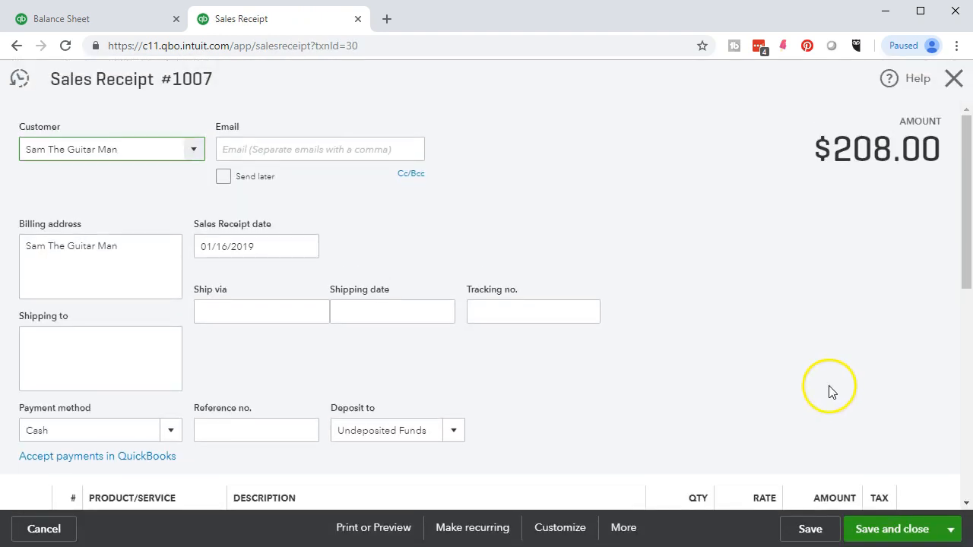
{"action": "scroll", "coordinate": [828, 391], "scroll_direction": "down", "scroll_amount": 4}
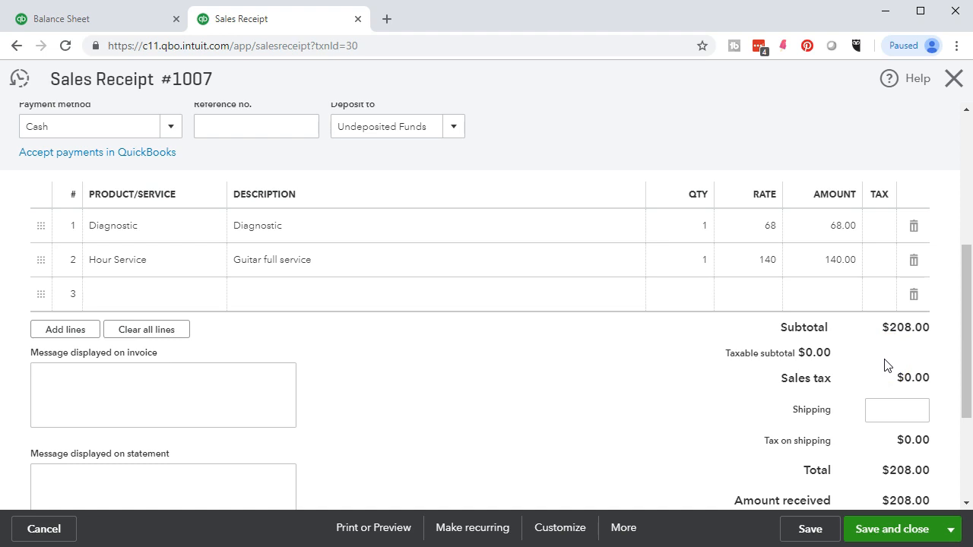
{"action": "left_click", "coordinate": [953, 78]}
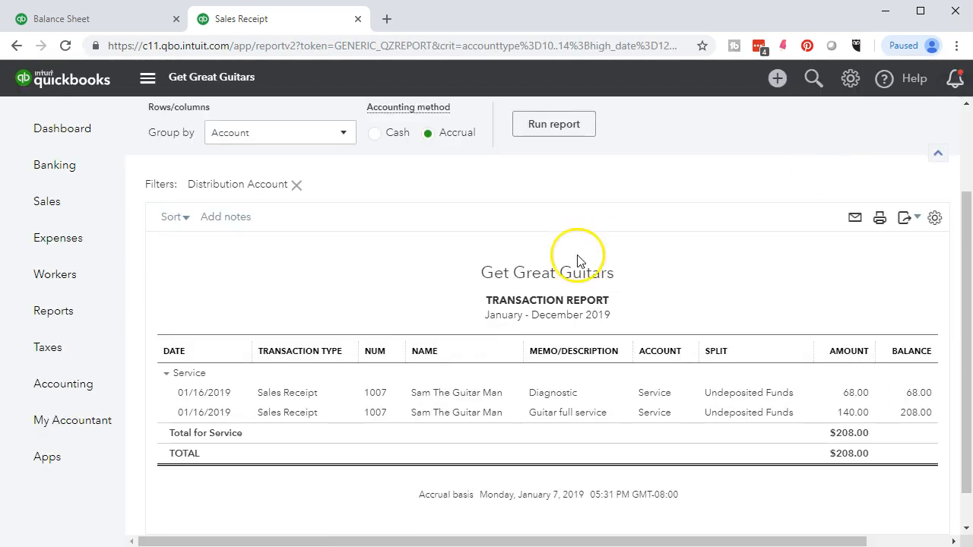
Step: Return from the Service transaction report to the Profit and Loss report and review its income and net income lines
{"action": "scroll", "coordinate": [400, 330], "scroll_direction": "up", "scroll_amount": 2}
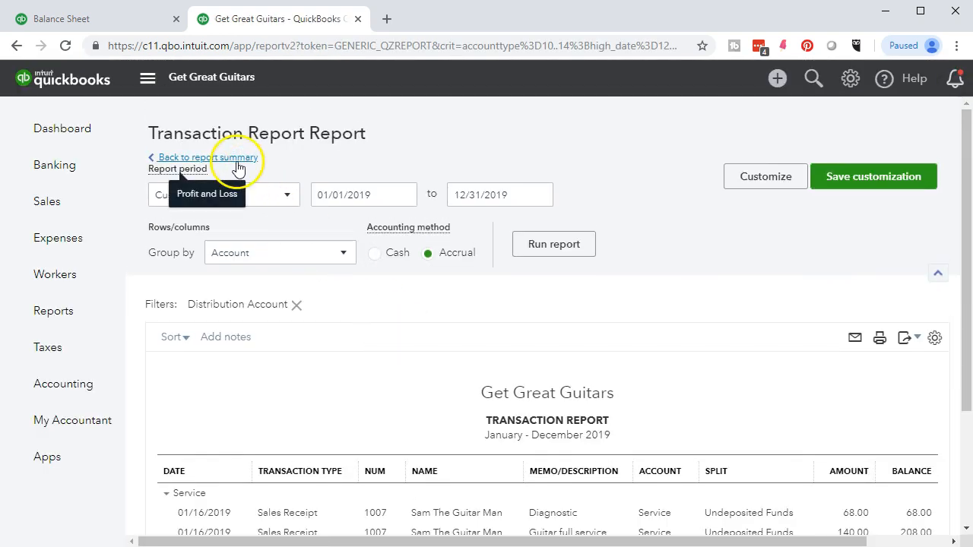
{"action": "left_click", "coordinate": [236, 162]}
{"action": "scroll", "coordinate": [235, 170], "scroll_direction": "down", "scroll_amount": 3}
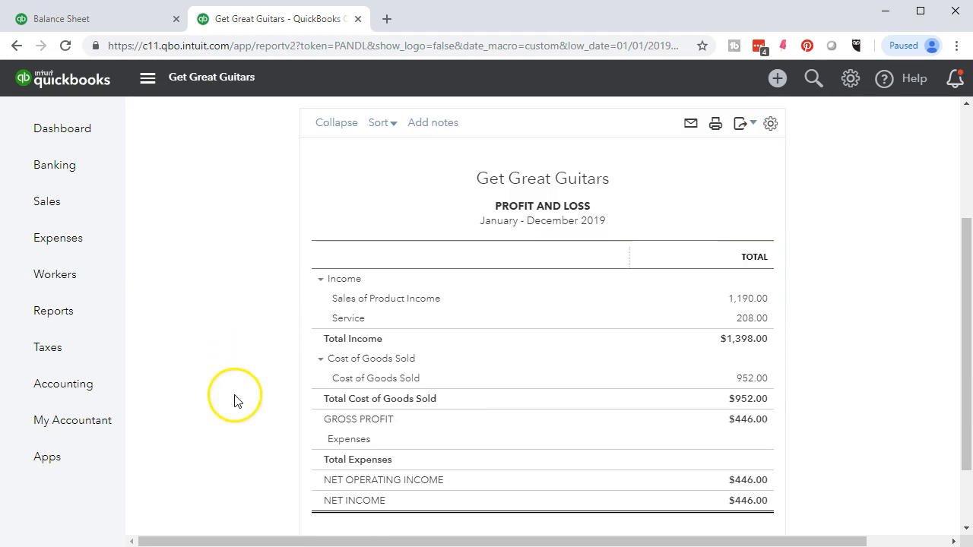